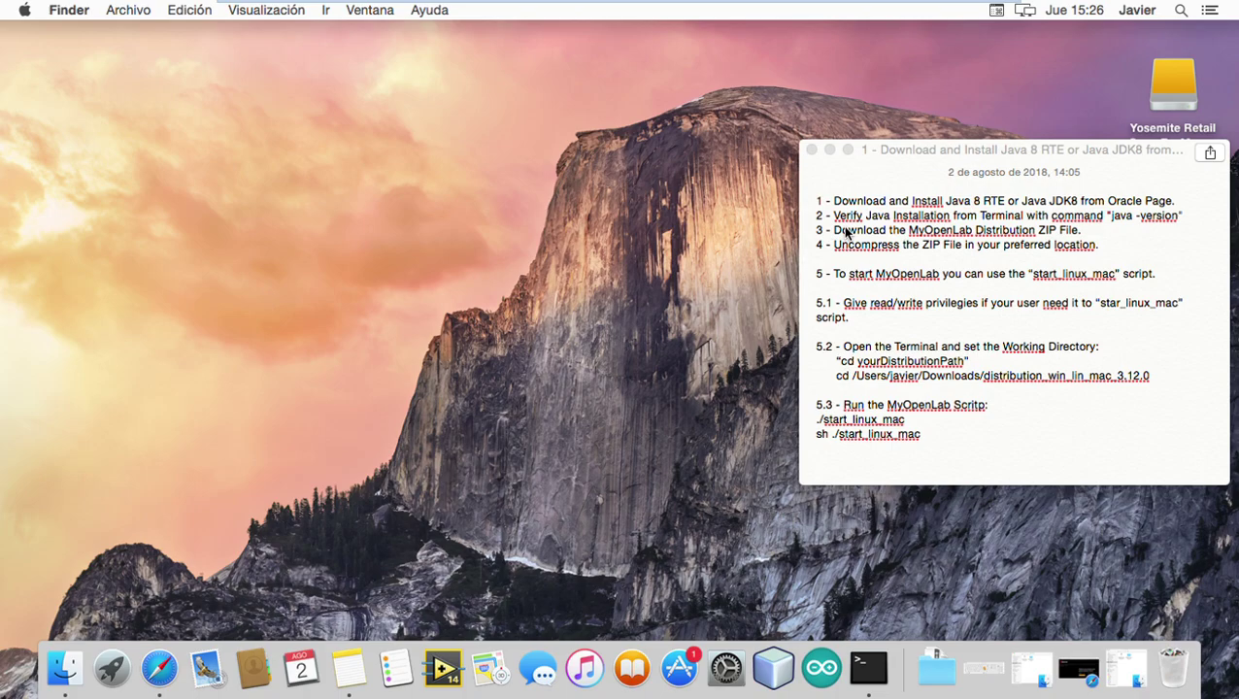
Review the installation notes, highlighting the Java 8 install and Java verification steps
left_click(913, 175)
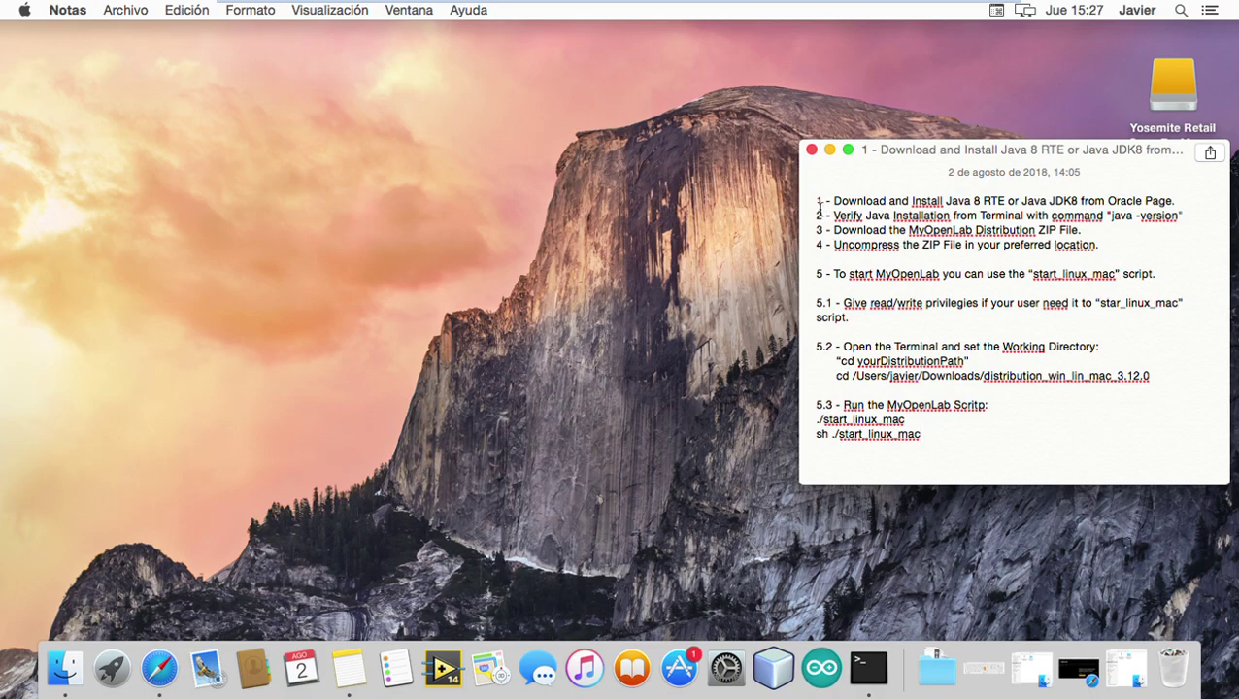
key("super+a")
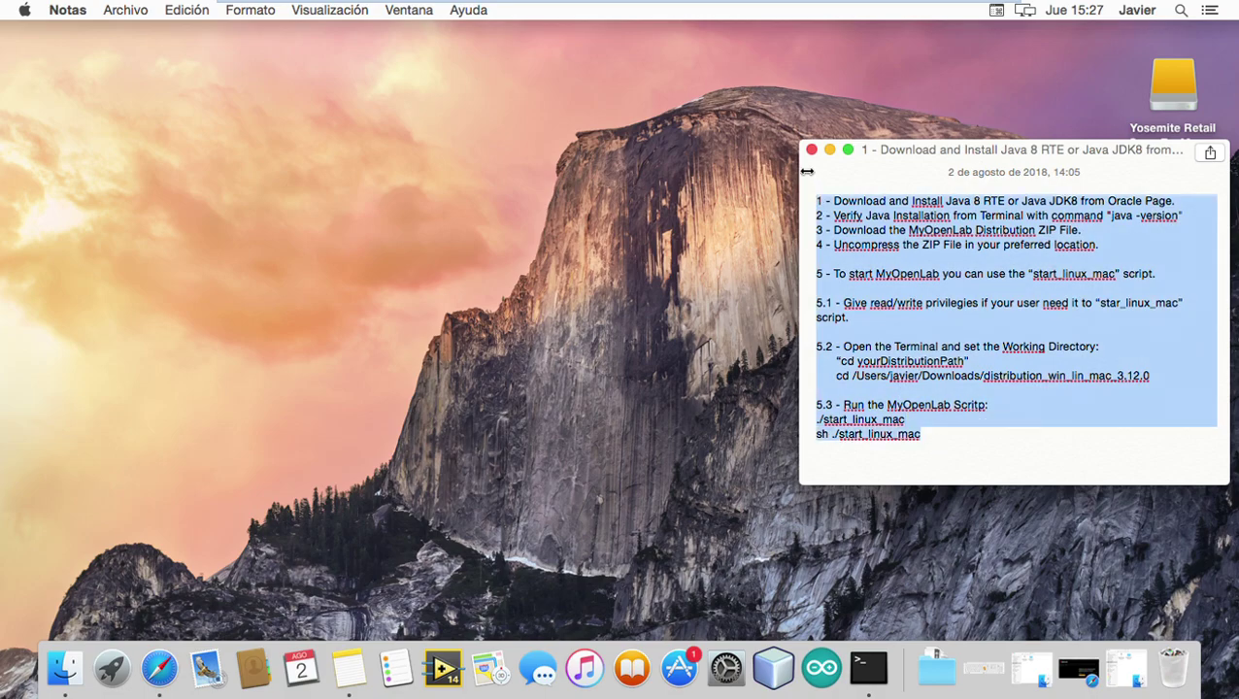
left_click(826, 206)
left_click_drag(816, 202, 1178, 207)
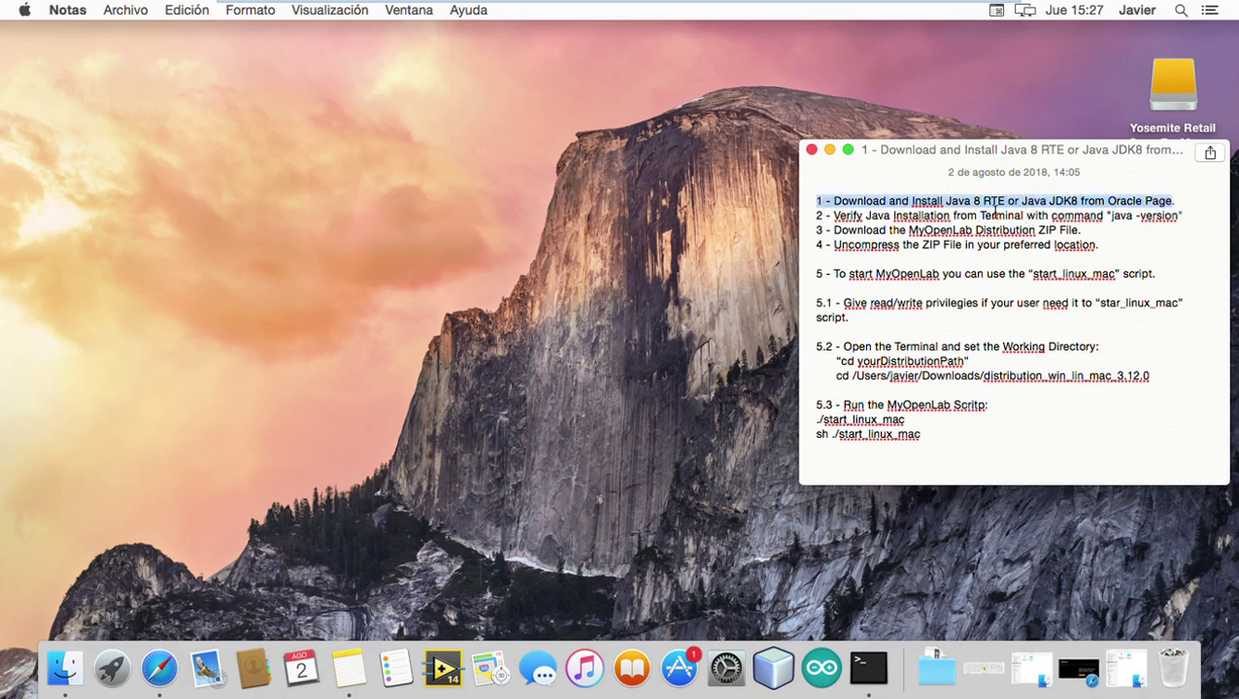
left_click(984, 205)
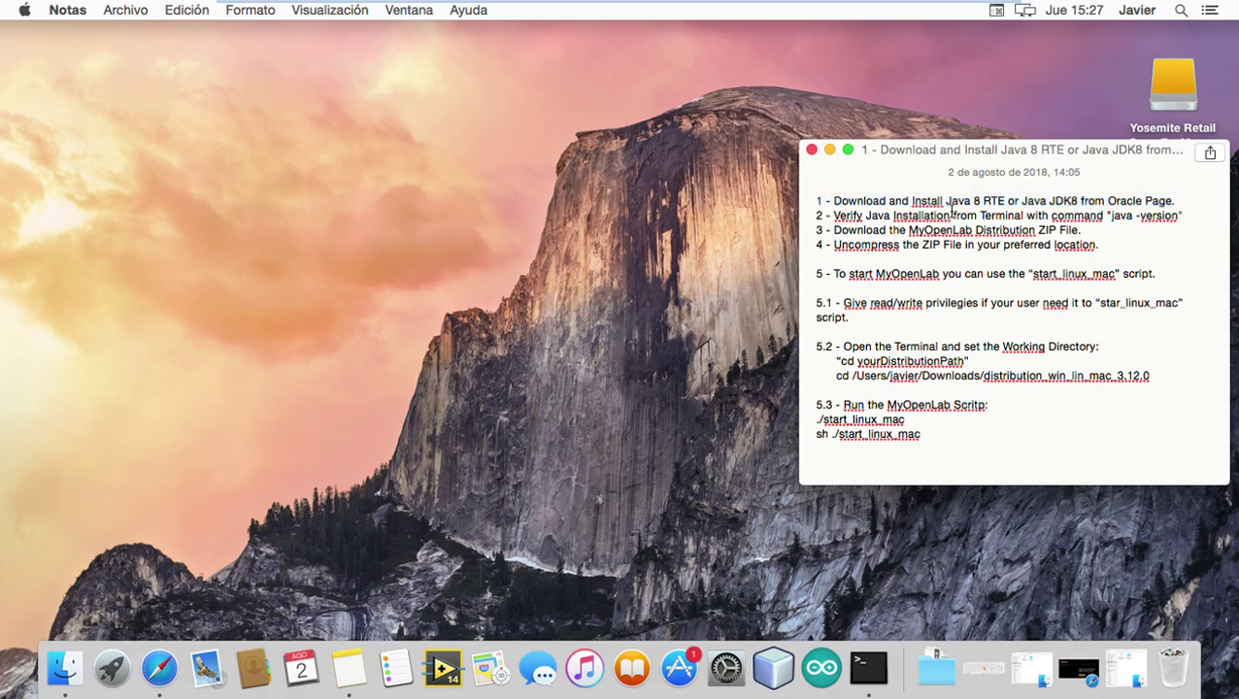
left_click_drag(945, 208, 984, 213)
left_click(1079, 203)
left_click(817, 215)
left_click_drag(816, 216, 1182, 221)
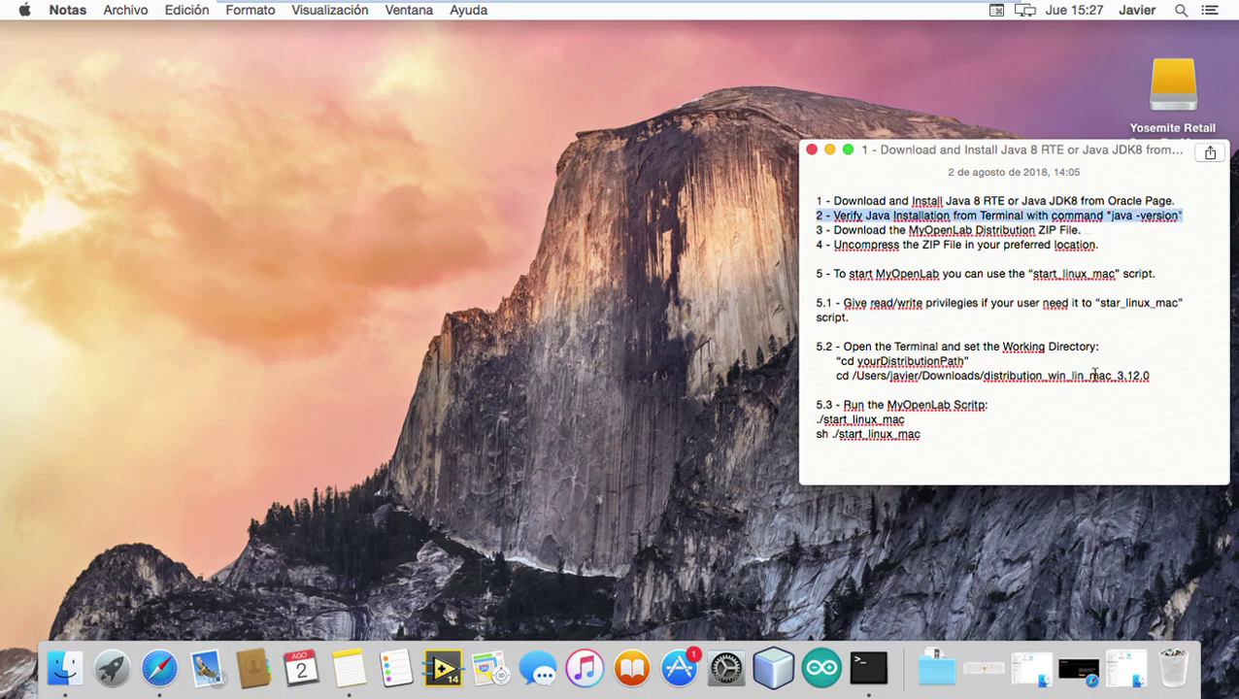
Run java -version in Terminal, confirming Java 1.8.0_101 with a 64-Bit Server VM
left_click(869, 668)
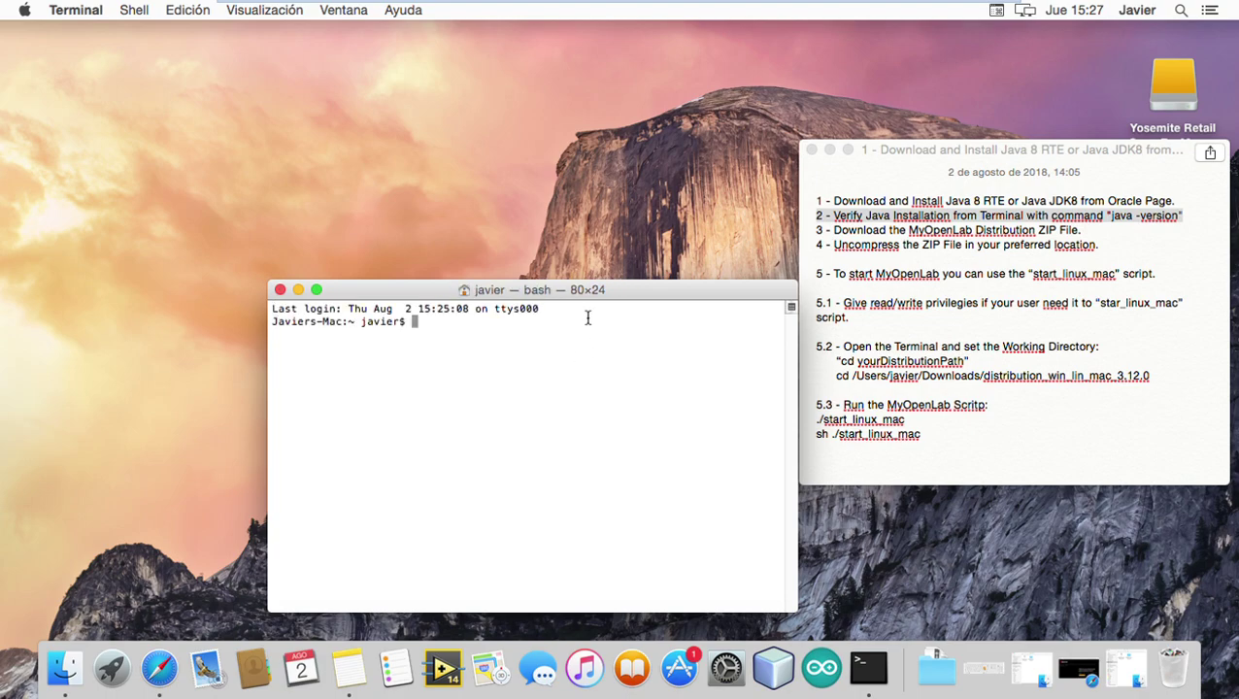
left_click_drag(588, 290, 579, 156)
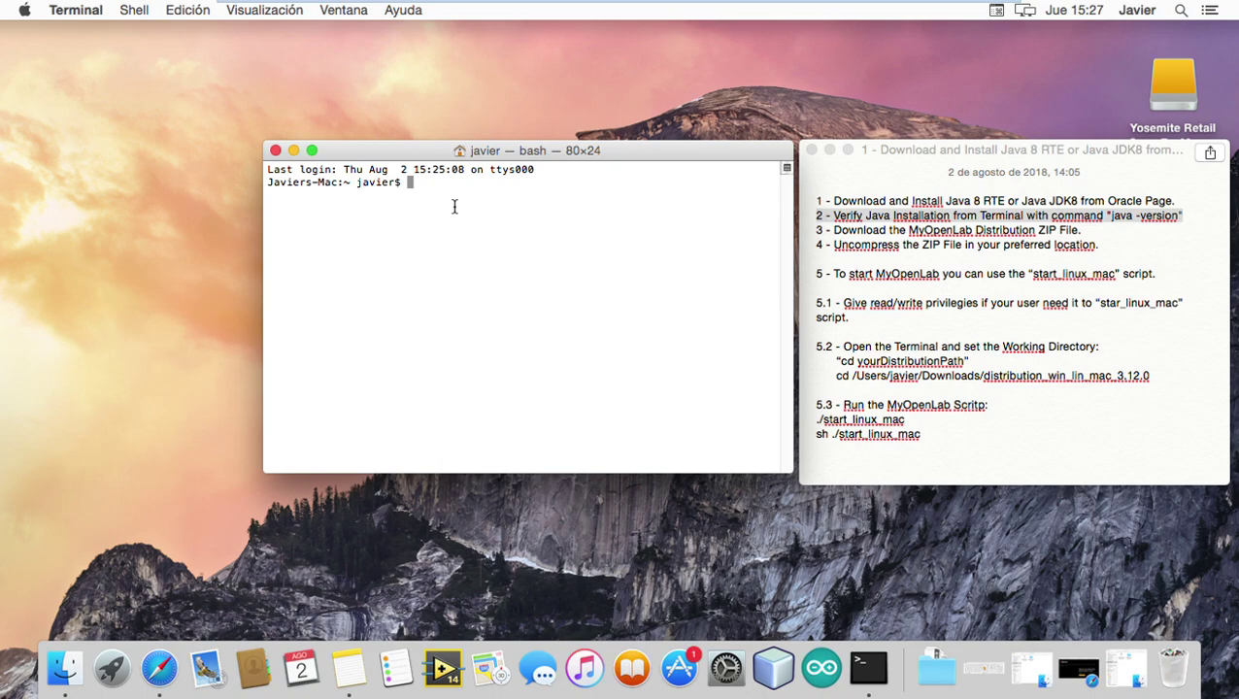
type("java -version")
key("Return")
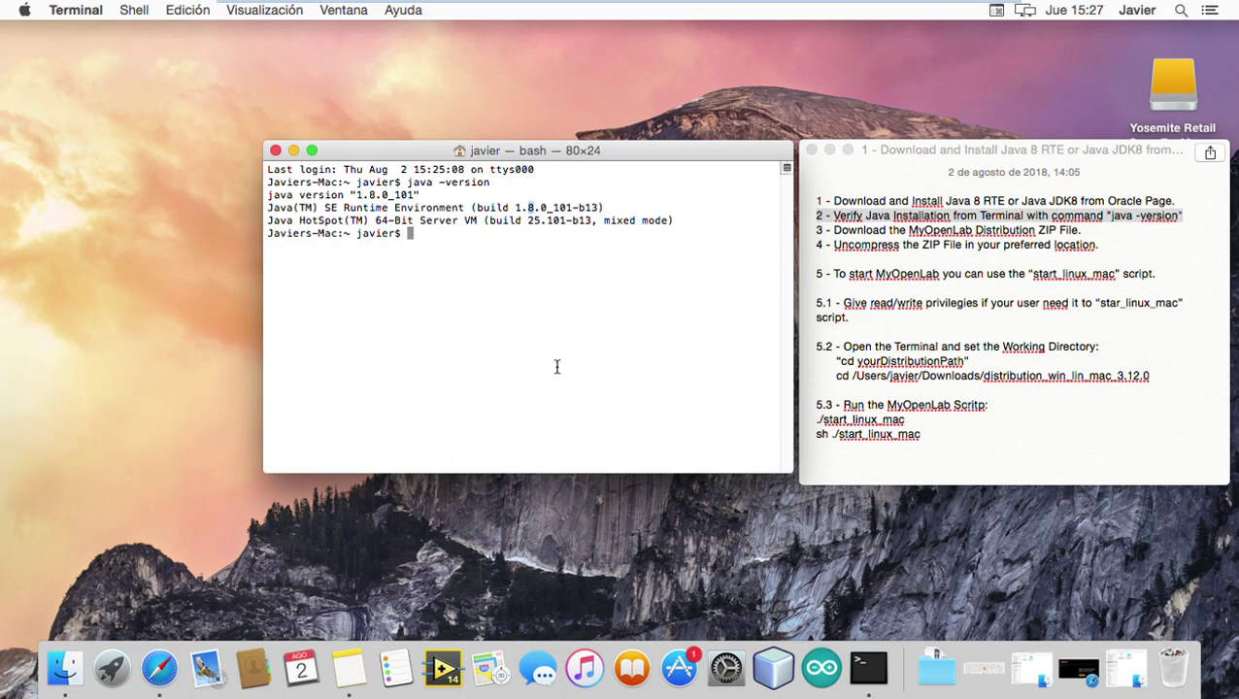
left_click(820, 245)
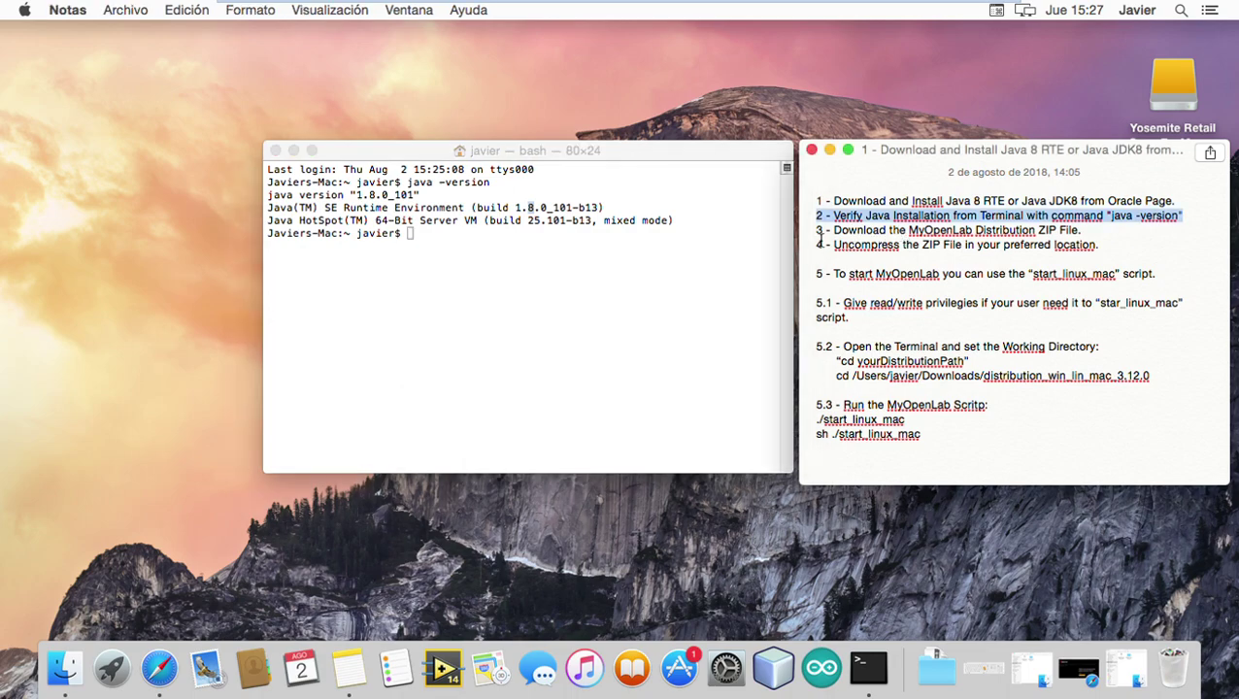
left_click(820, 244)
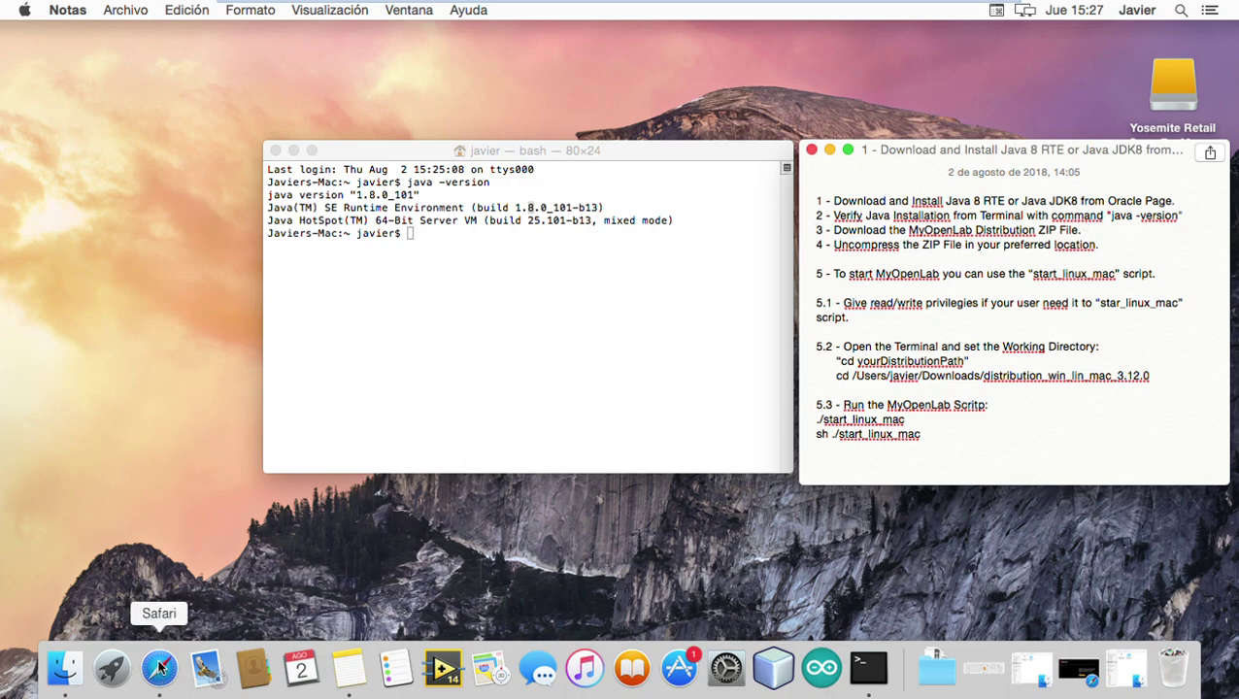
Open the Descargas folder and Safari on the myopenlab.org site
left_click(65, 668)
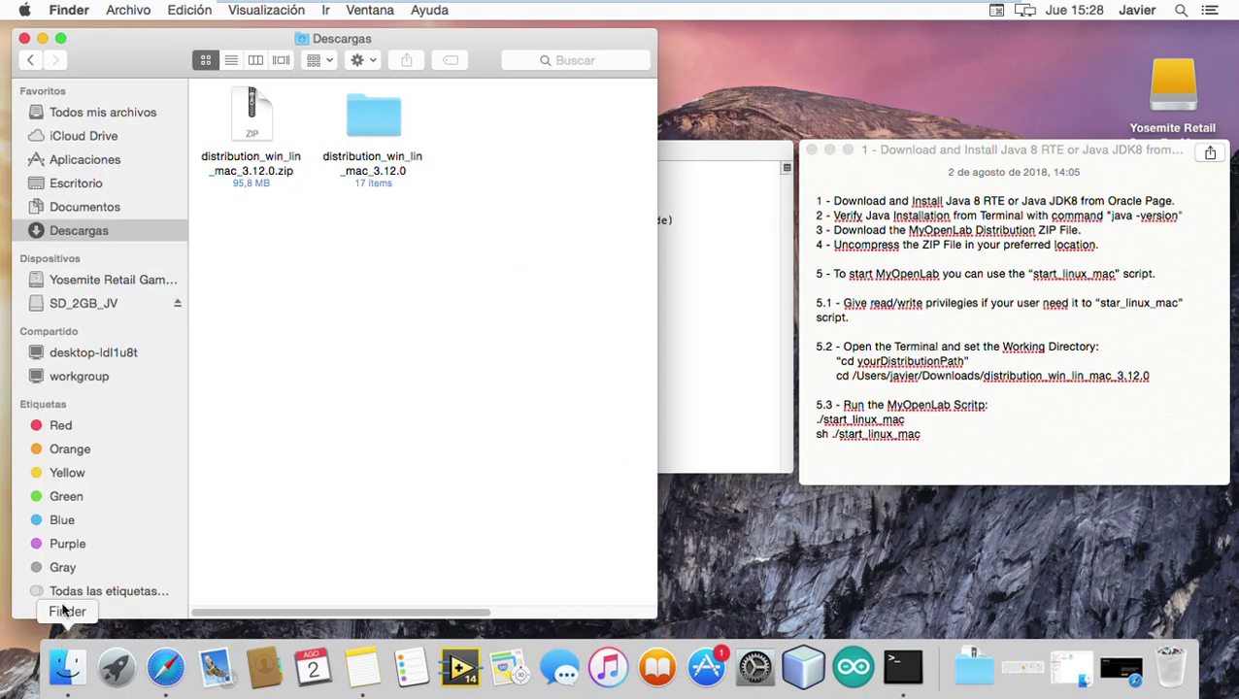
left_click(166, 668)
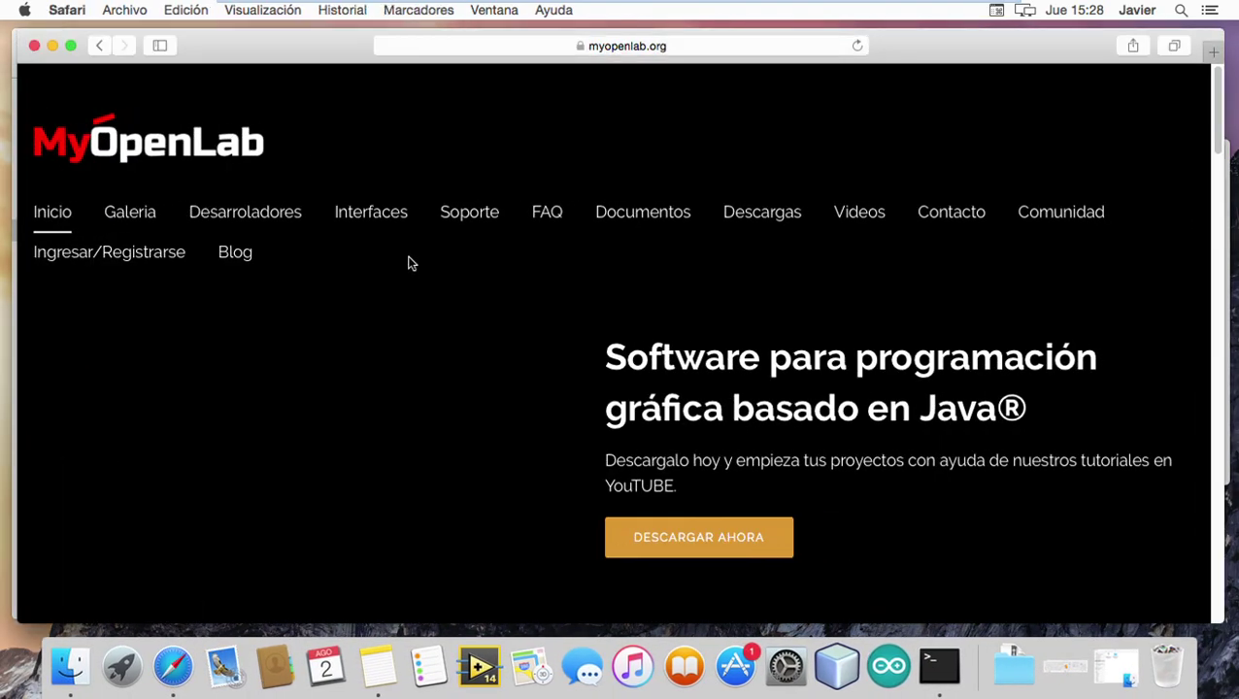
left_click(696, 54)
Go to the Descargas page and scroll to the v3.11.0 Windows, Linux and MAC downloads
left_click(777, 230)
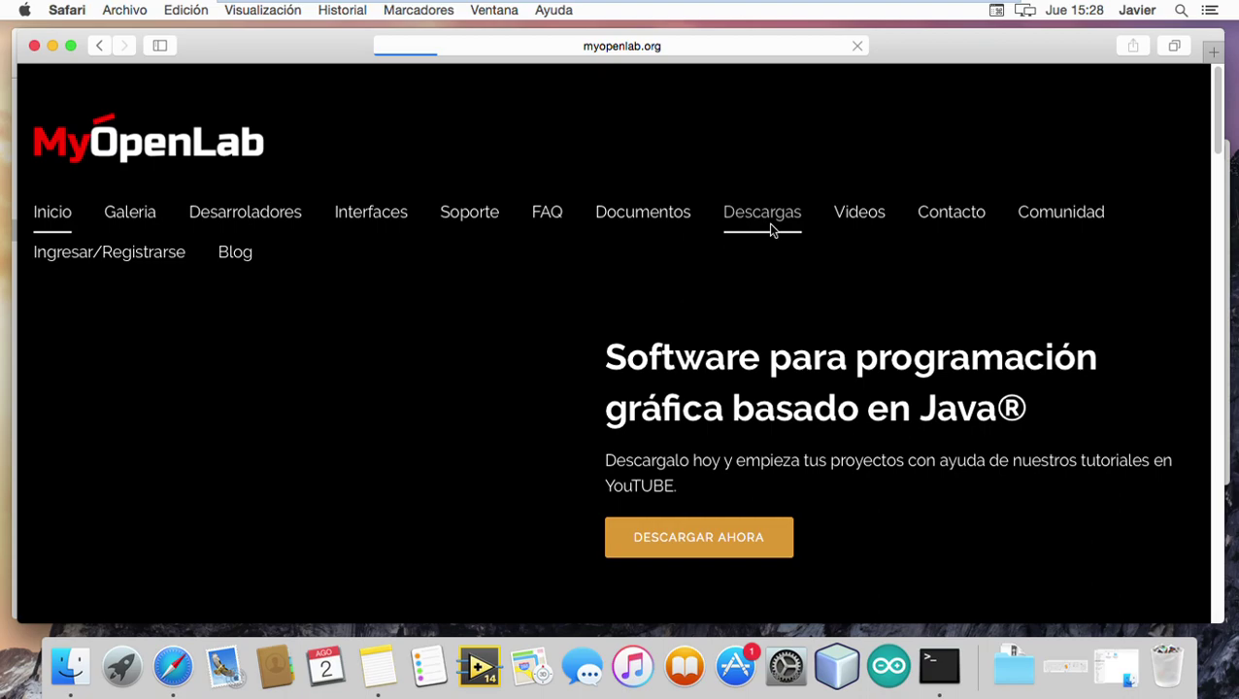
scroll(874, 427, "down", 2)
scroll(869, 440, "down", 3)
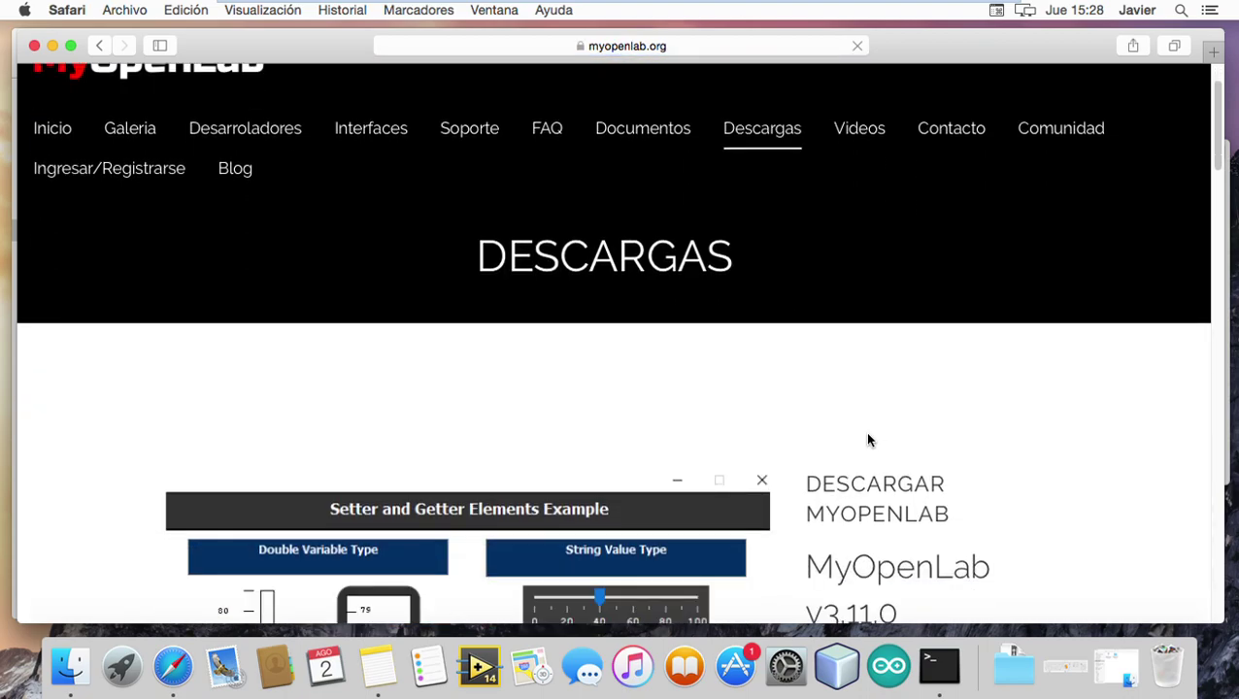
scroll(869, 432, "down", 5)
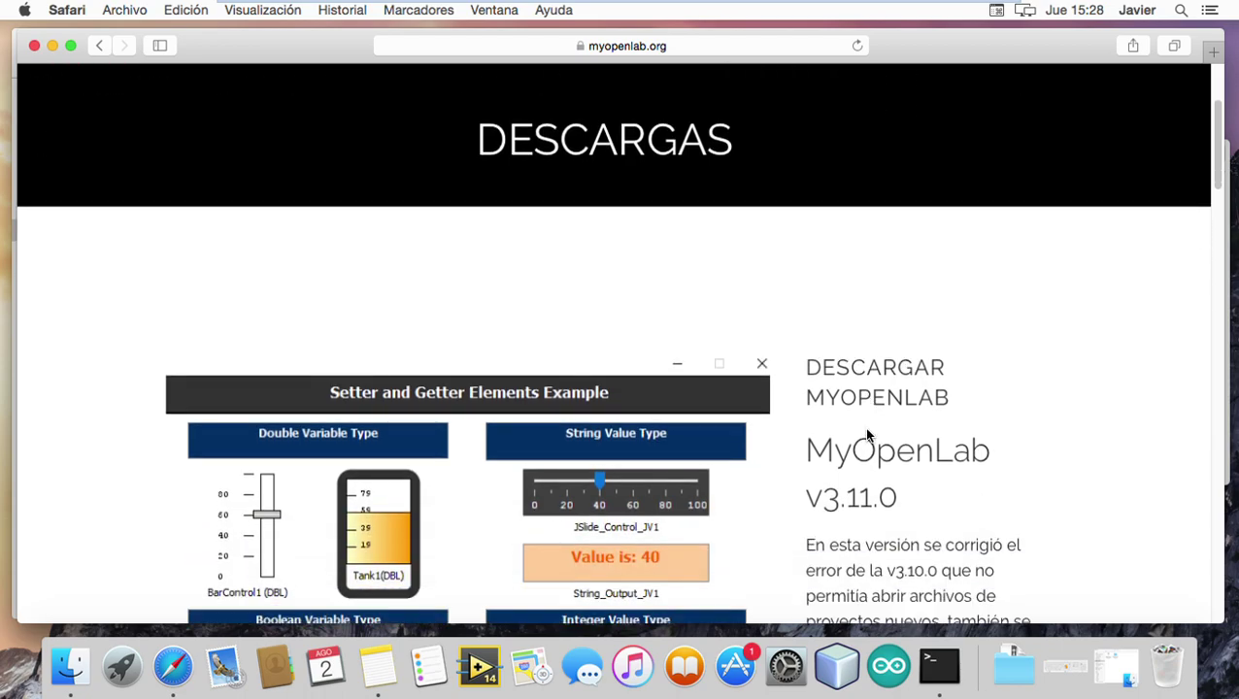
scroll(871, 428, "down", 8)
scroll(872, 427, "down", 2)
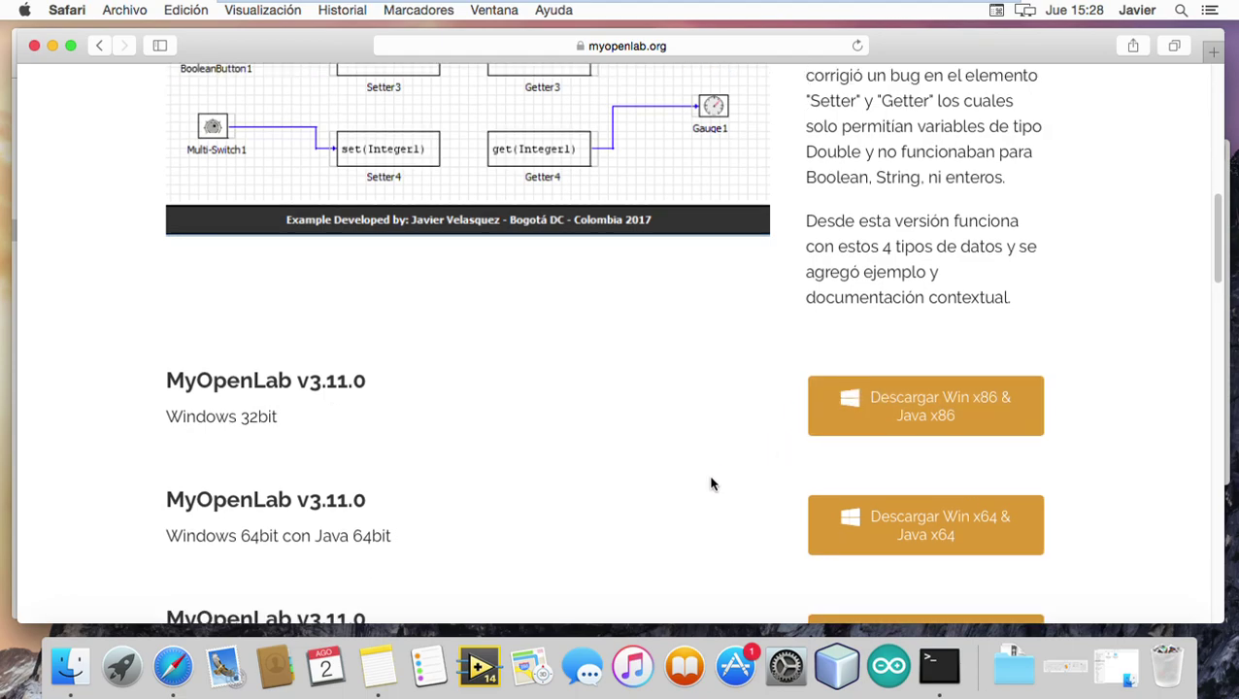
scroll(291, 439, "down", 2)
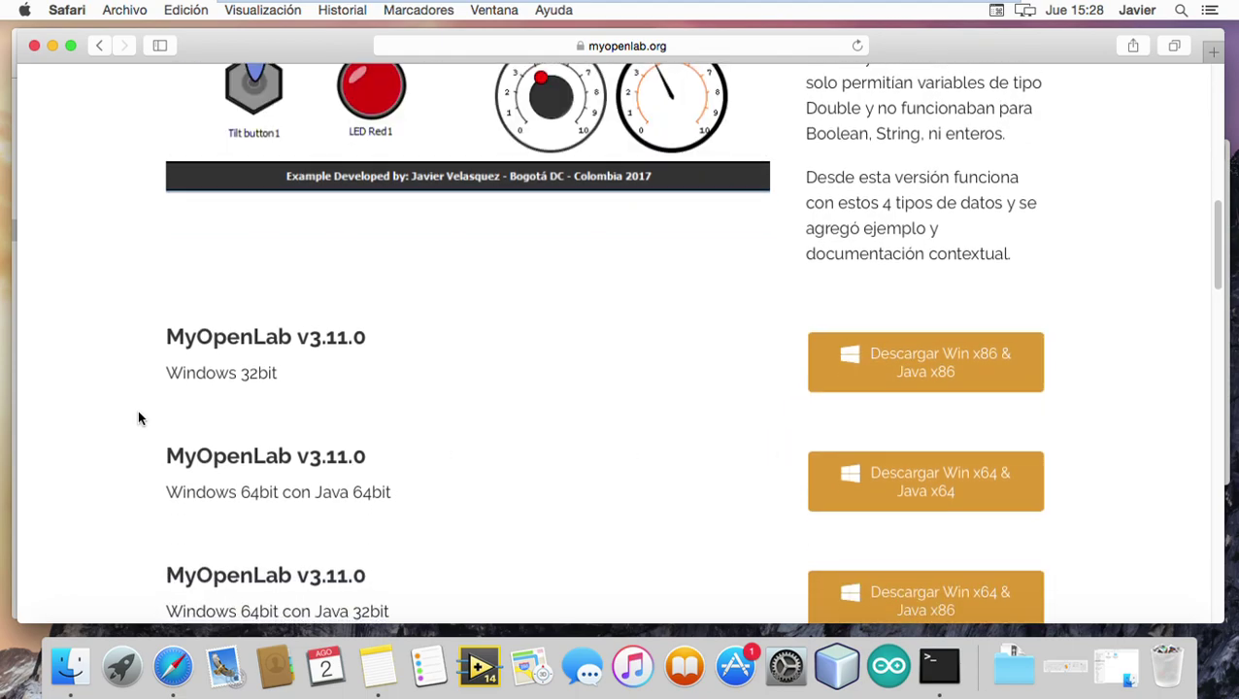
scroll(138, 417, "down", 13)
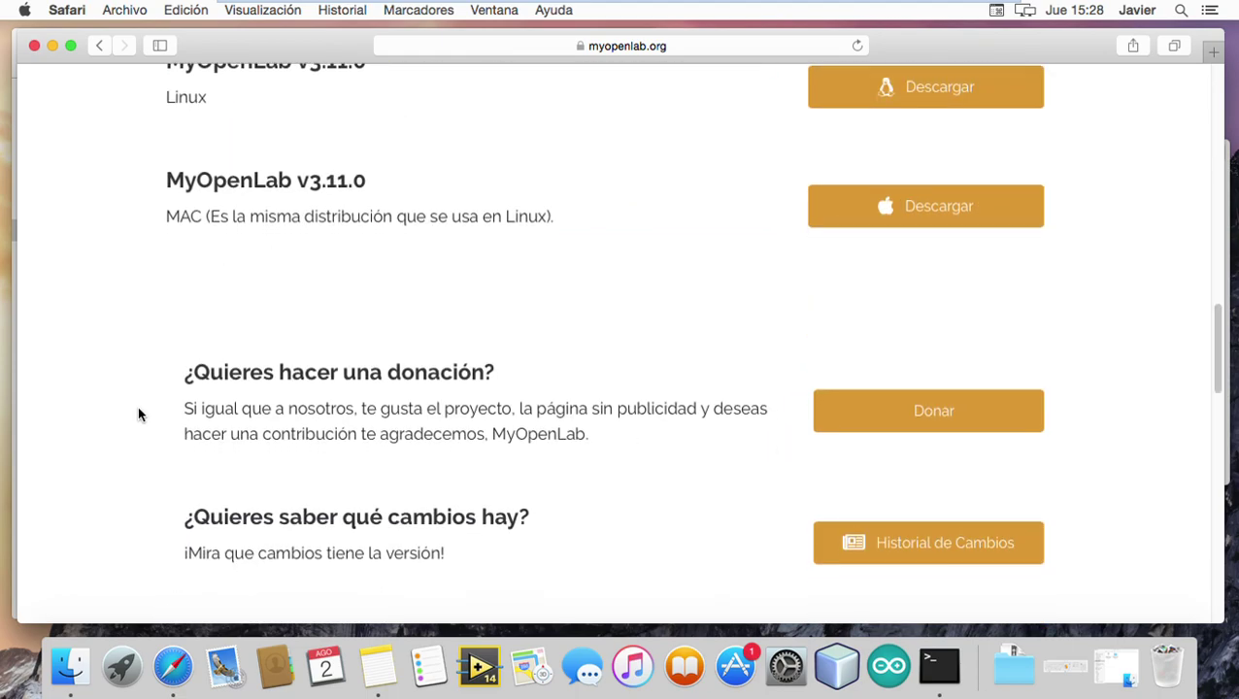
scroll(138, 413, "up", 4)
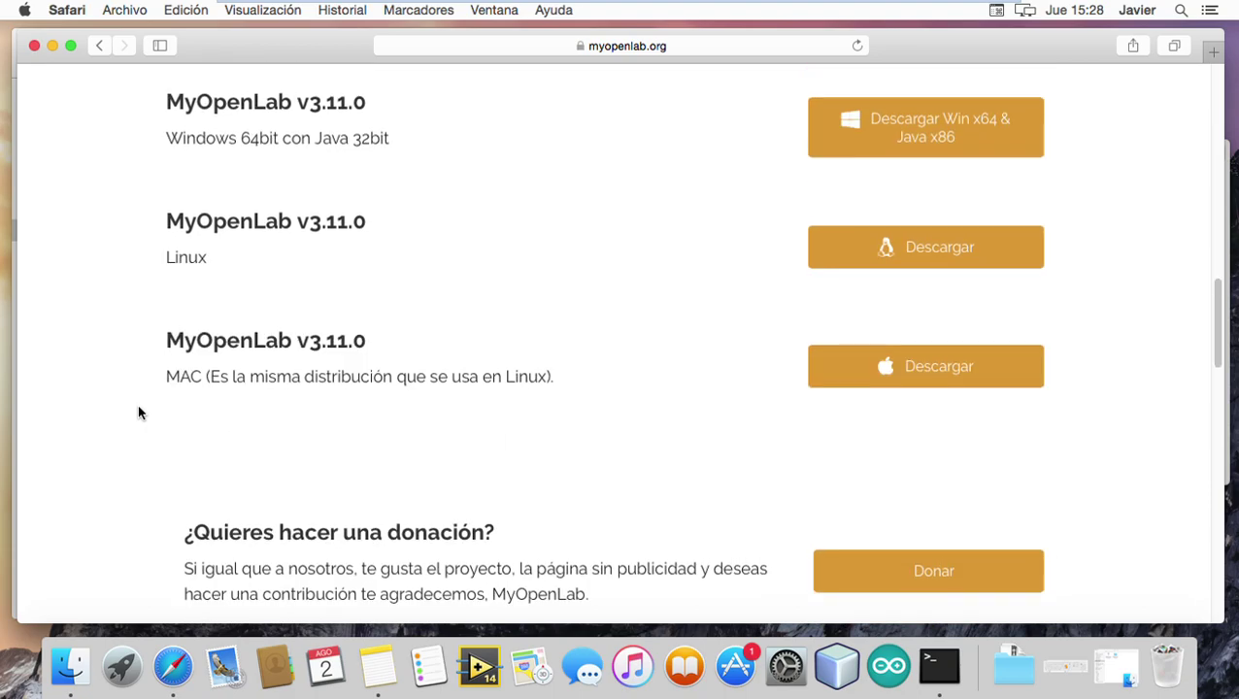
scroll(138, 414, "up", 2)
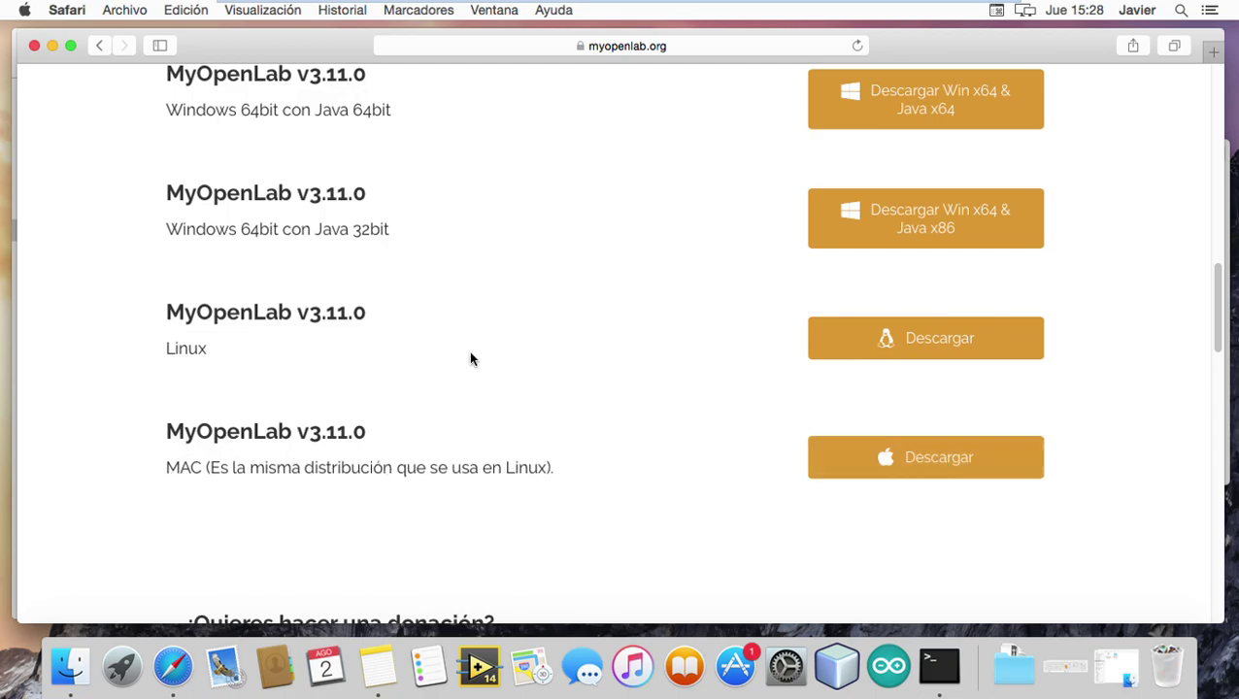
scroll(582, 400, "up", 2)
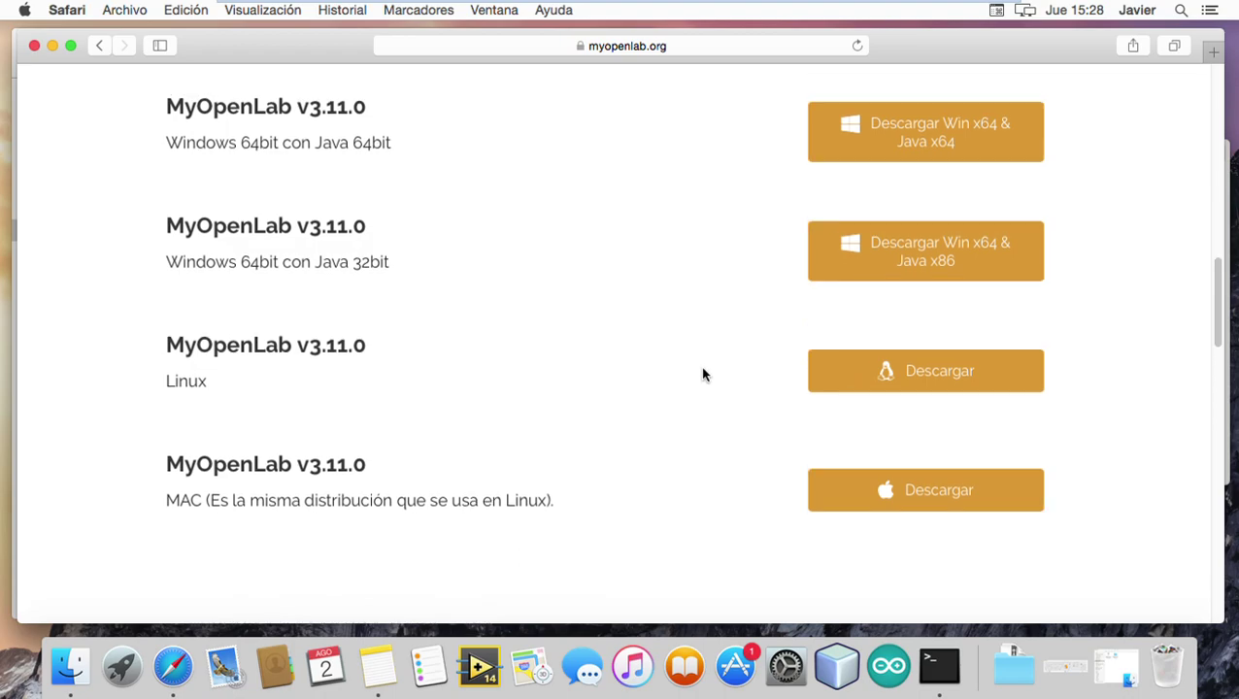
scroll(695, 370, "down", 1)
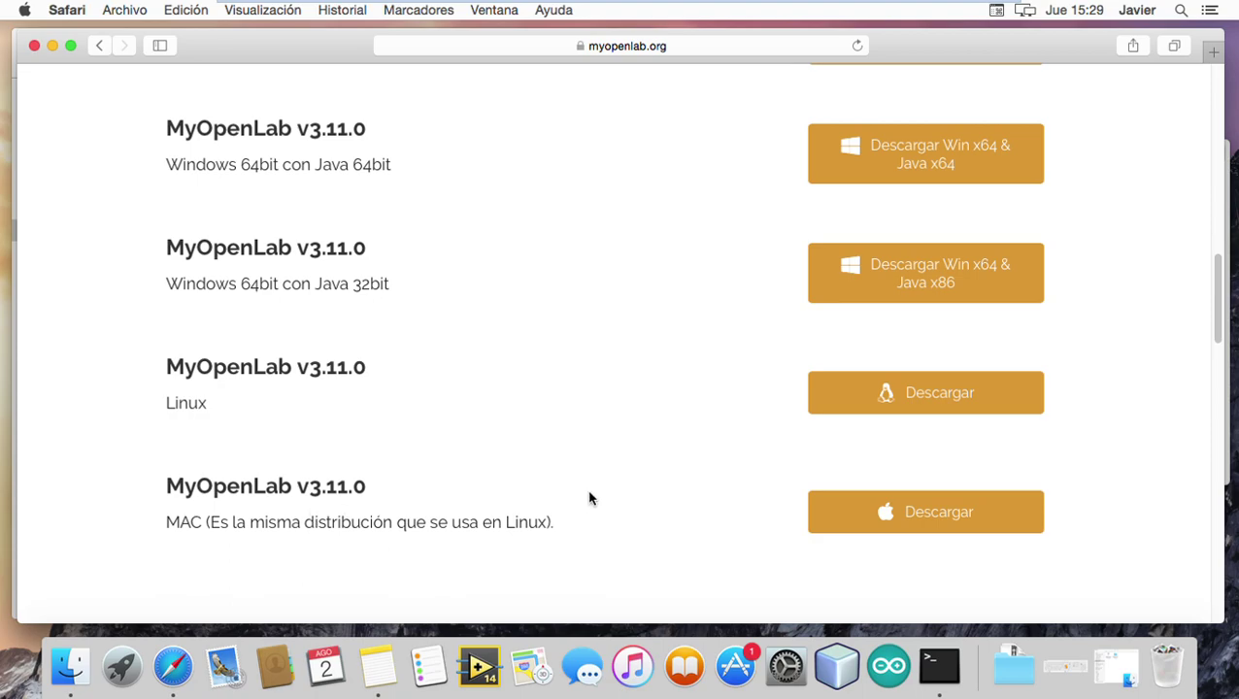
Bring up the Descargas folder, minimize Safari, and review note step 4 on uncompressing the ZIP
left_click(82, 683)
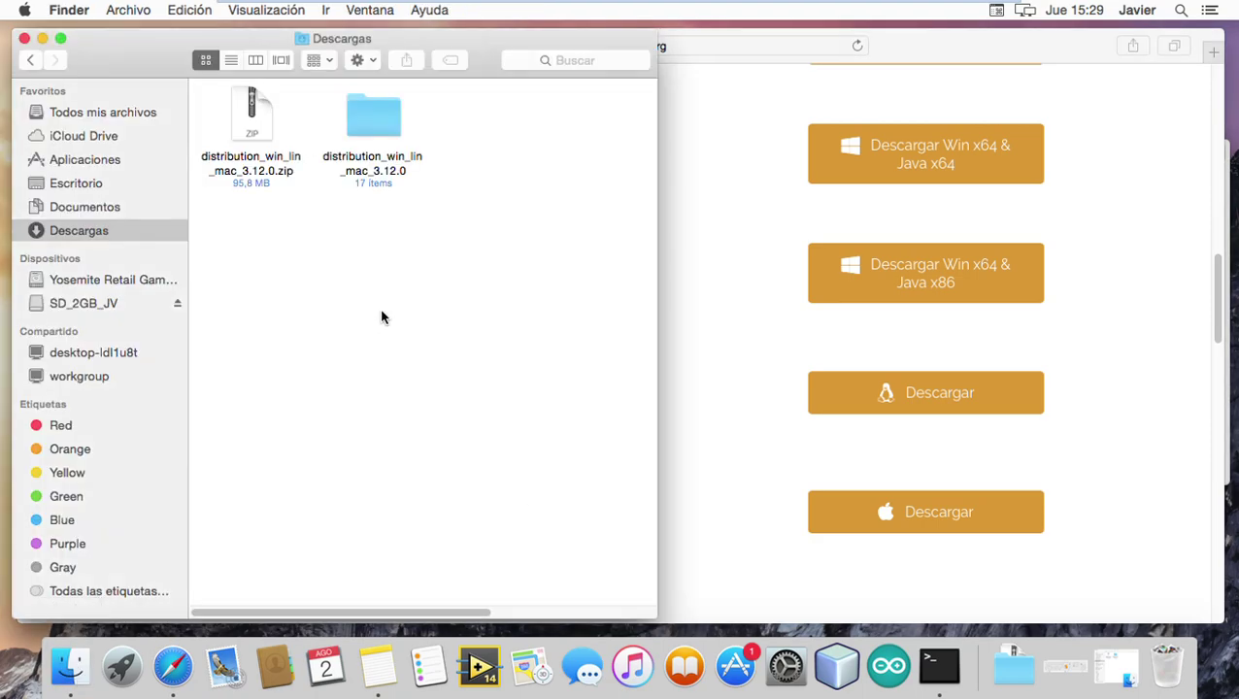
left_click(835, 66)
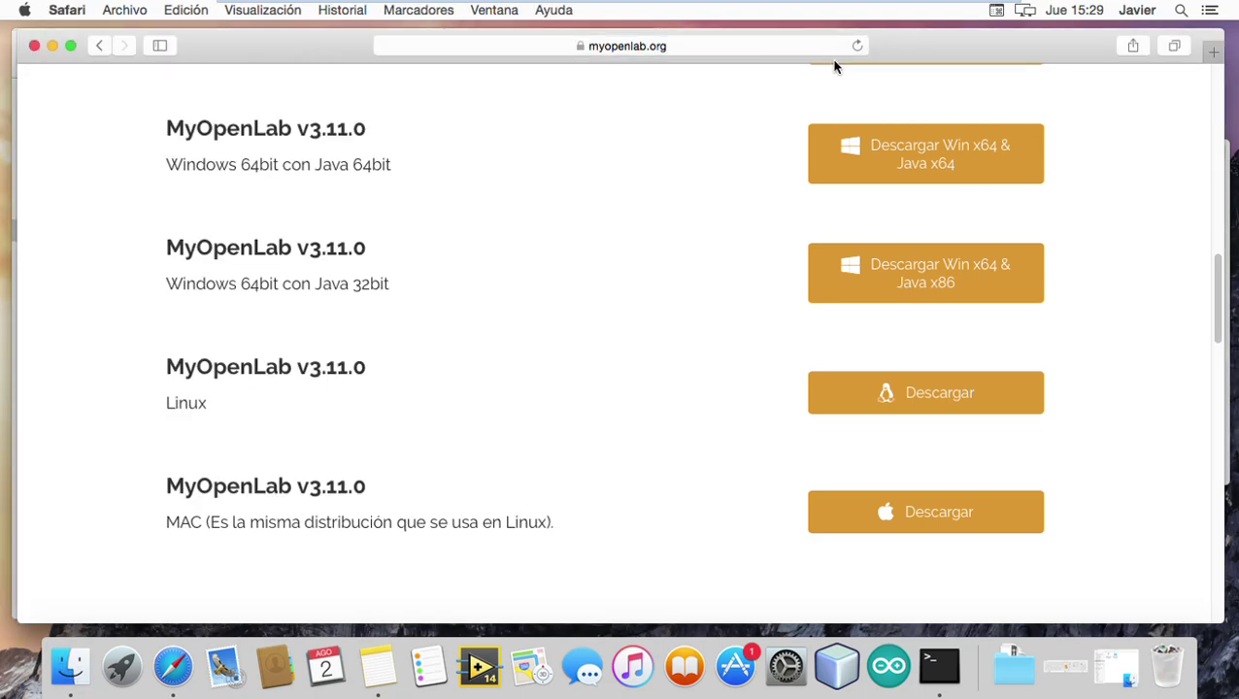
left_click(53, 46)
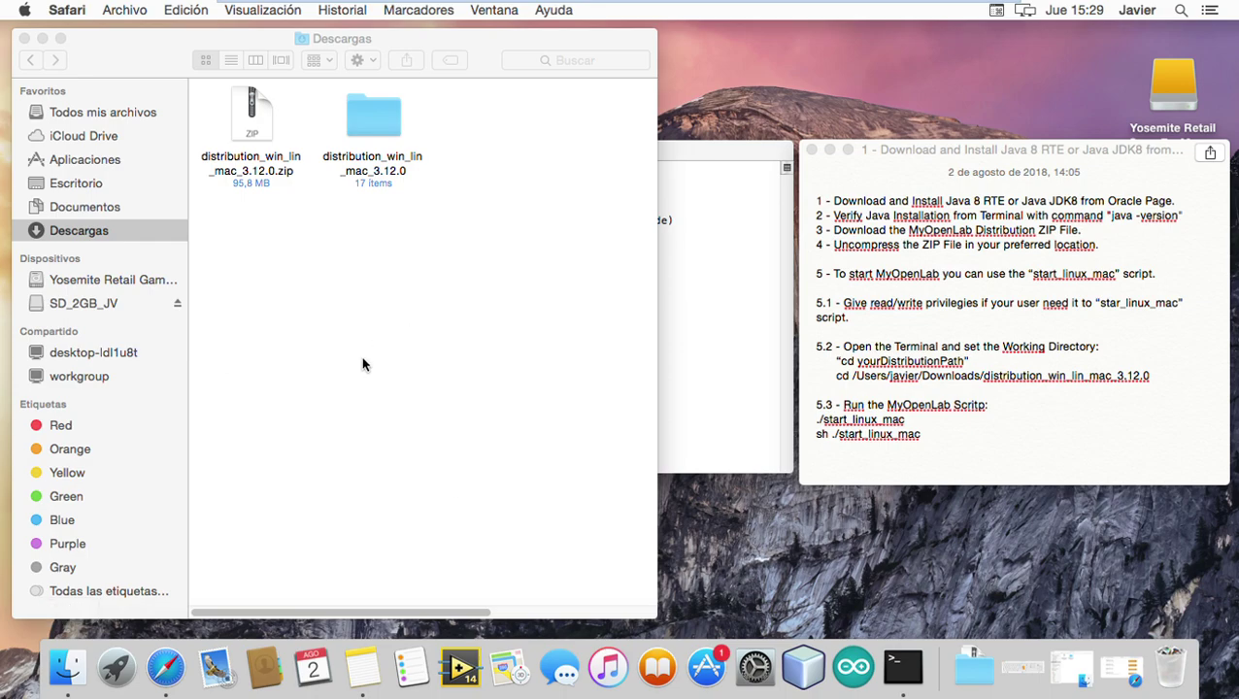
left_click(255, 130)
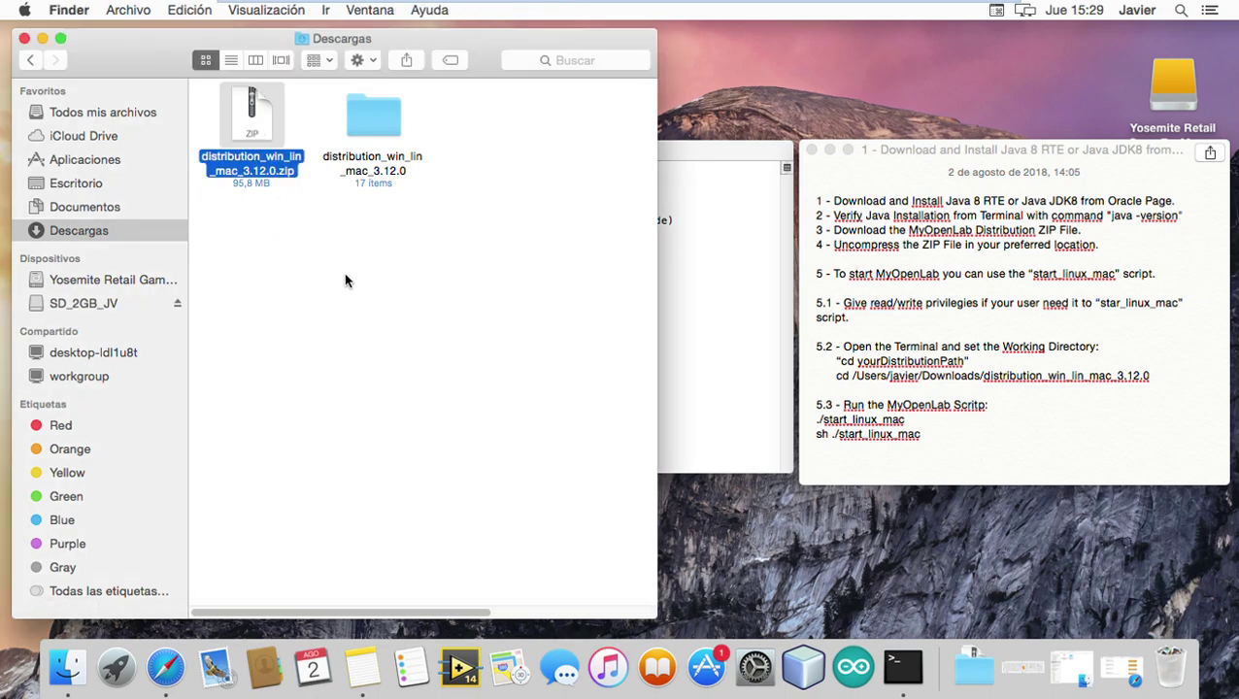
right_click(252, 111)
left_click(947, 283)
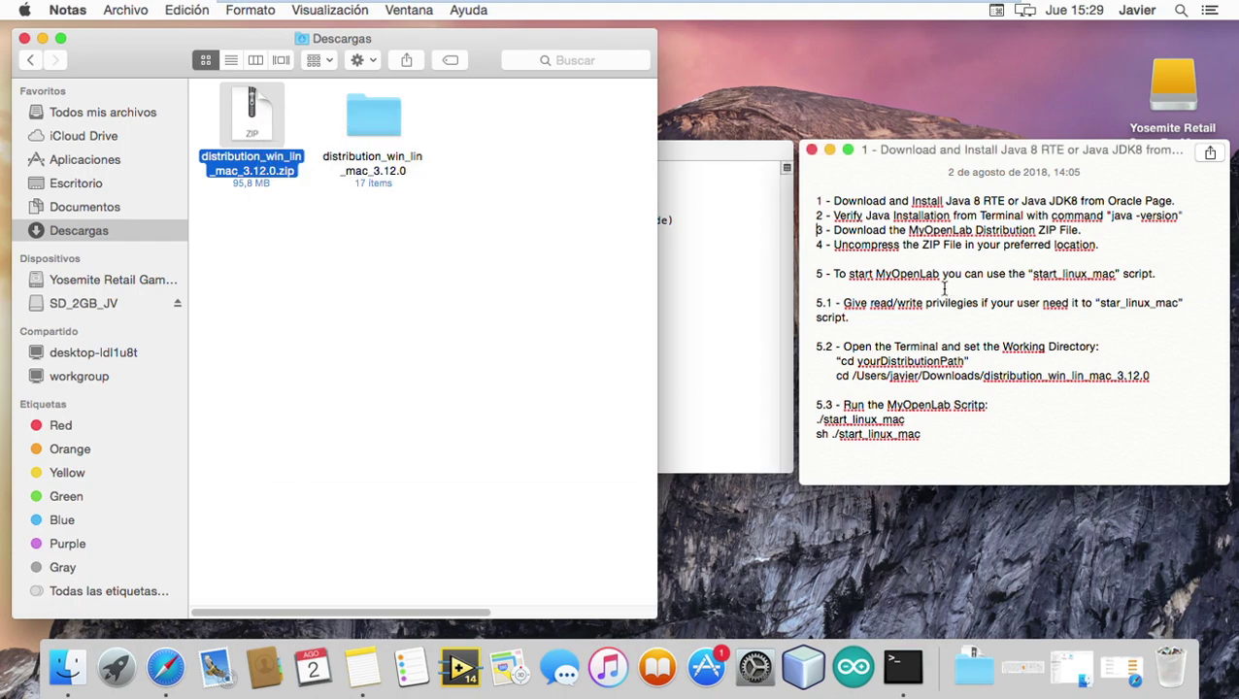
left_click_drag(816, 249, 1115, 257)
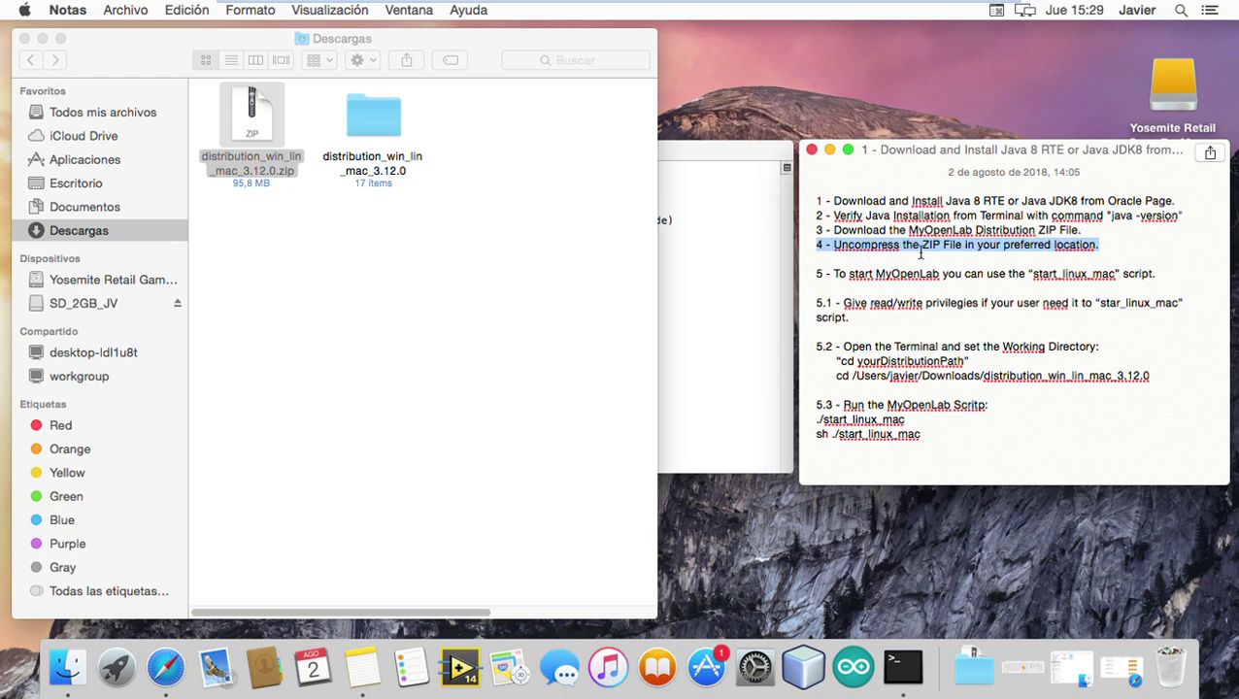
Extract distribution_win_lin_mac_3.12.0.zip with Abrir con > Utilidad de Compresión
left_click(325, 214)
left_click(385, 136)
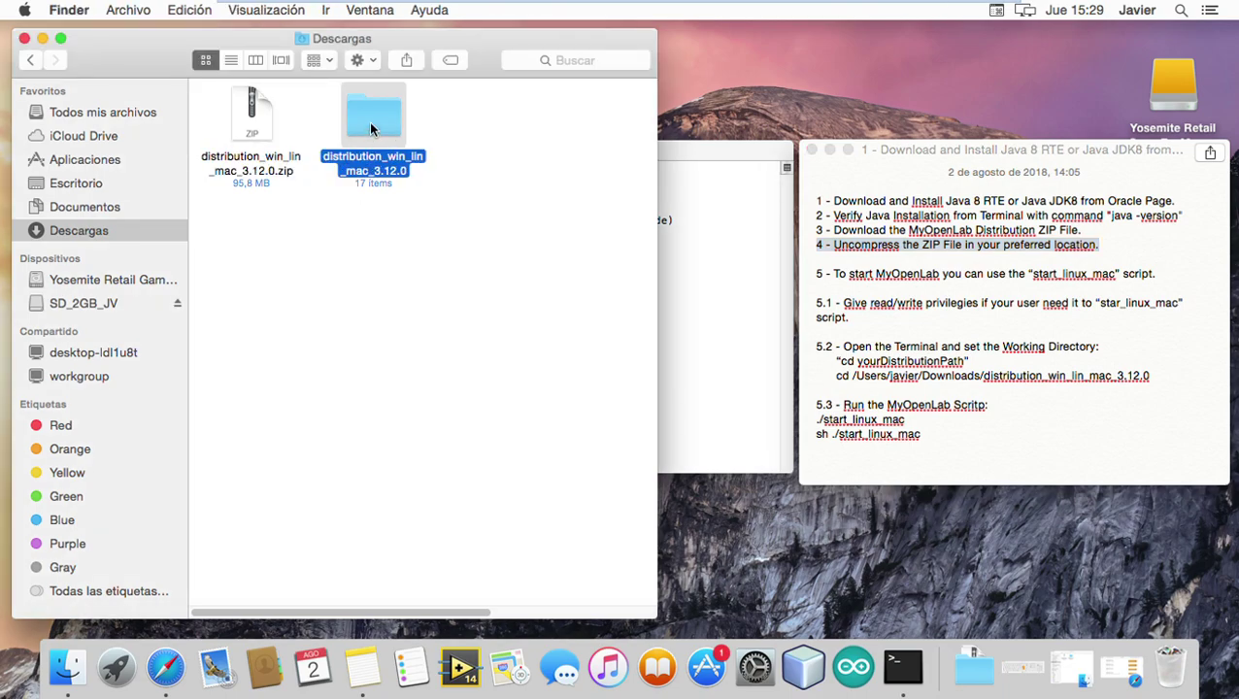
left_click(255, 134)
right_click(256, 134)
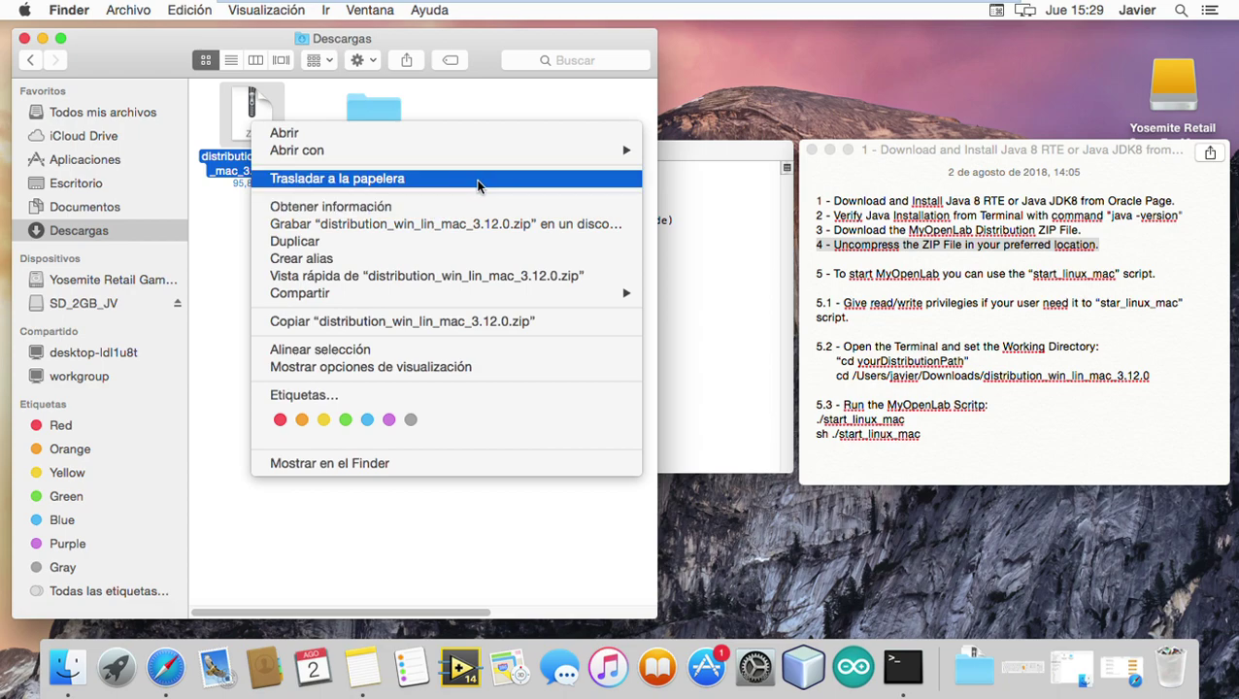
mouse_move(544, 158)
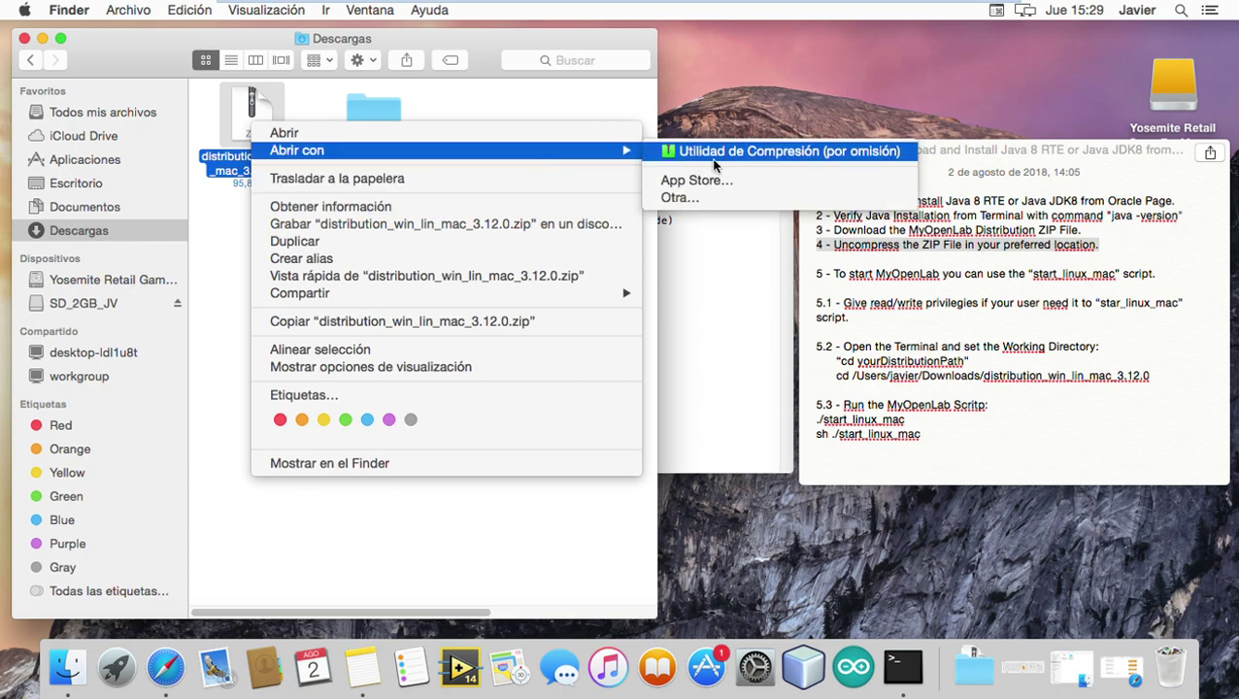
left_click(752, 155)
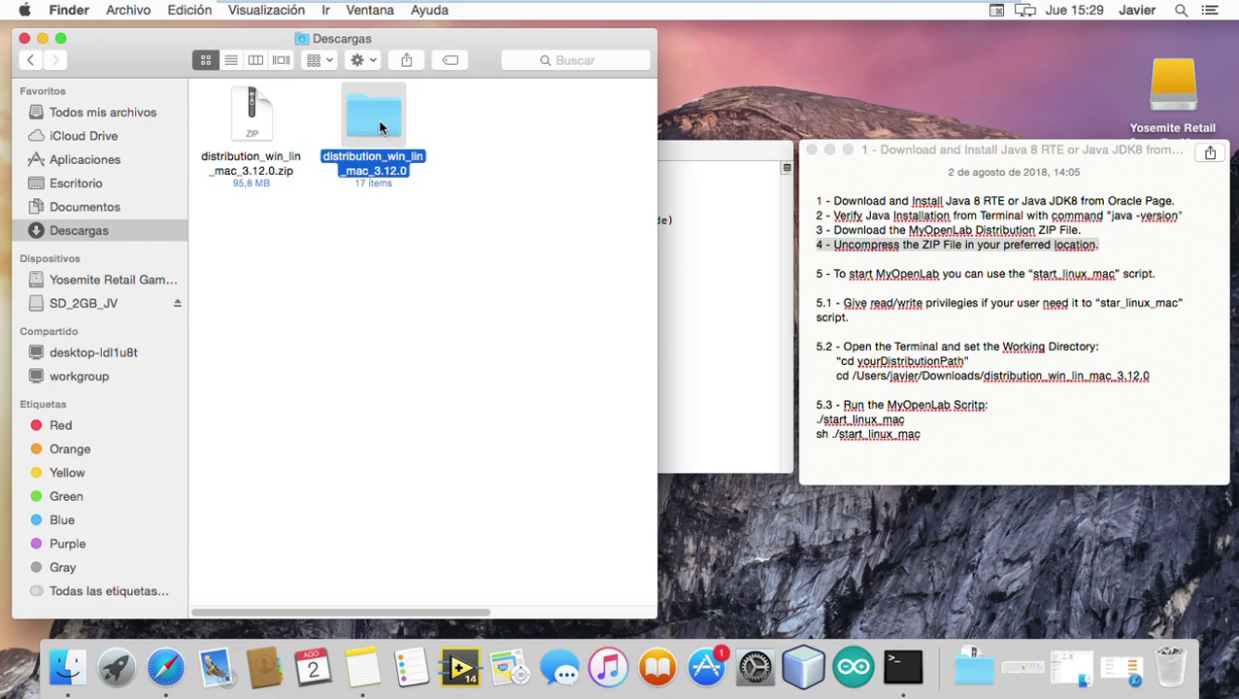
Open the distribution_win_lin_mac_3.12.0 folder, locate start_linux_mac, and check step 5 of the notes
double_click(380, 127)
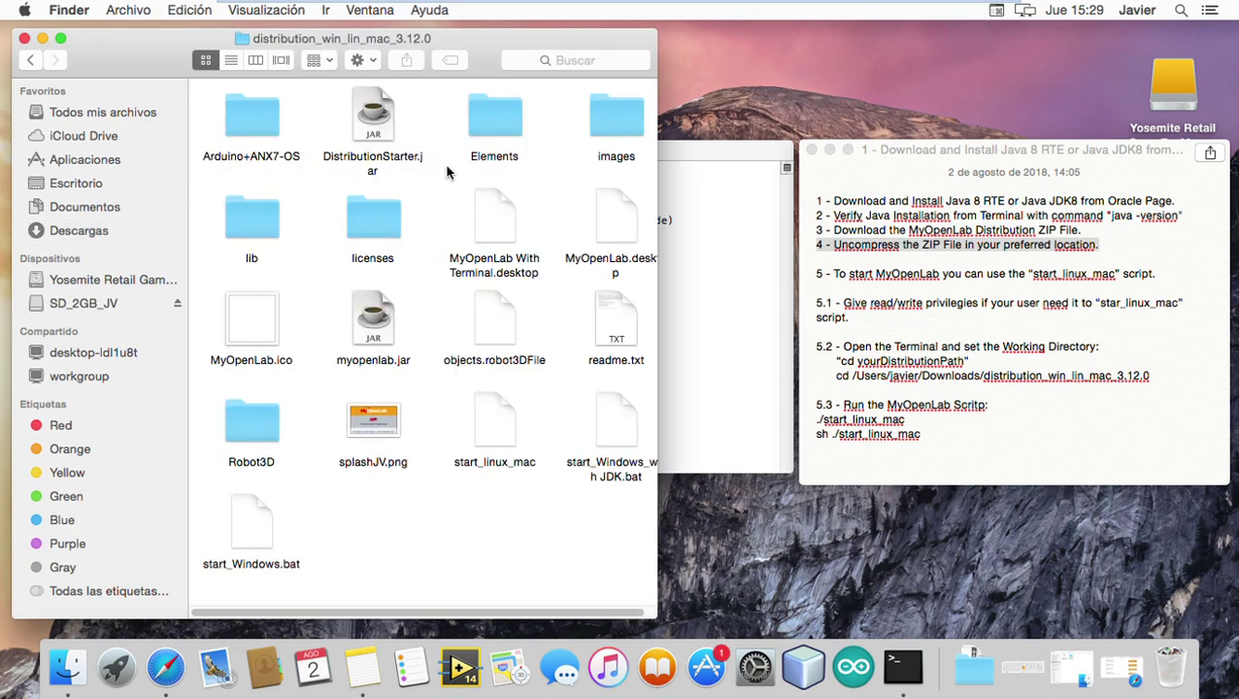
left_click(494, 436)
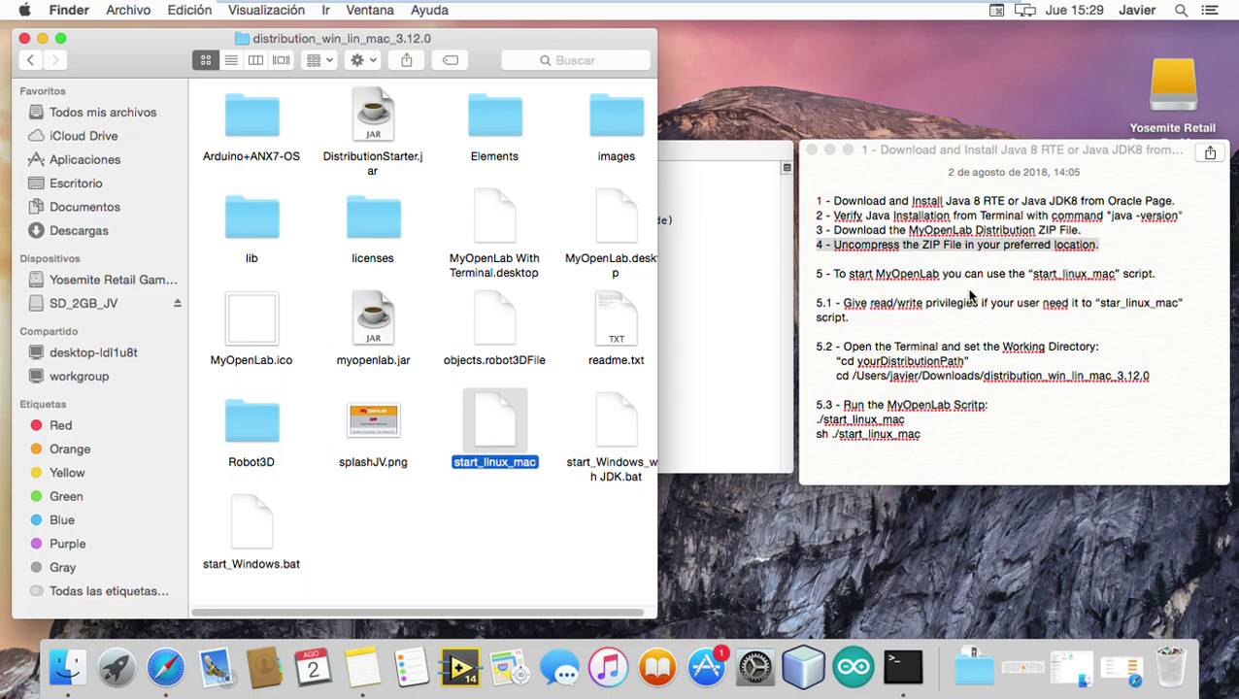
left_click(860, 286)
left_click_drag(816, 275, 1158, 281)
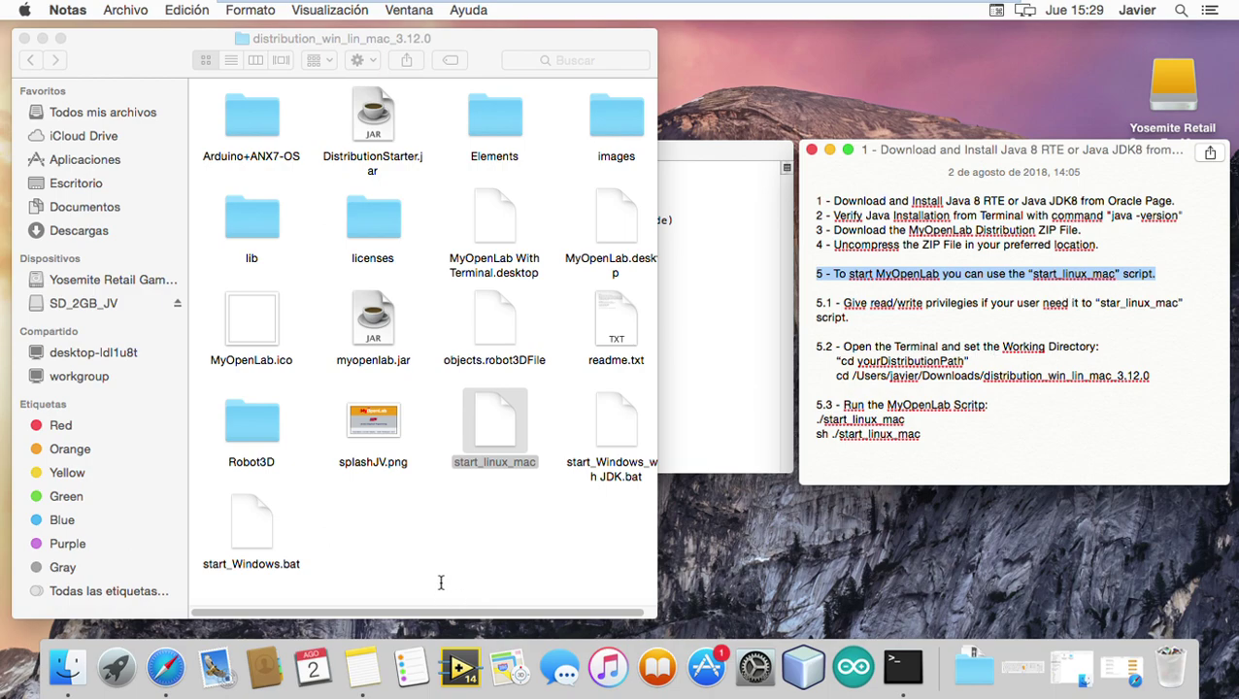
left_click(497, 434)
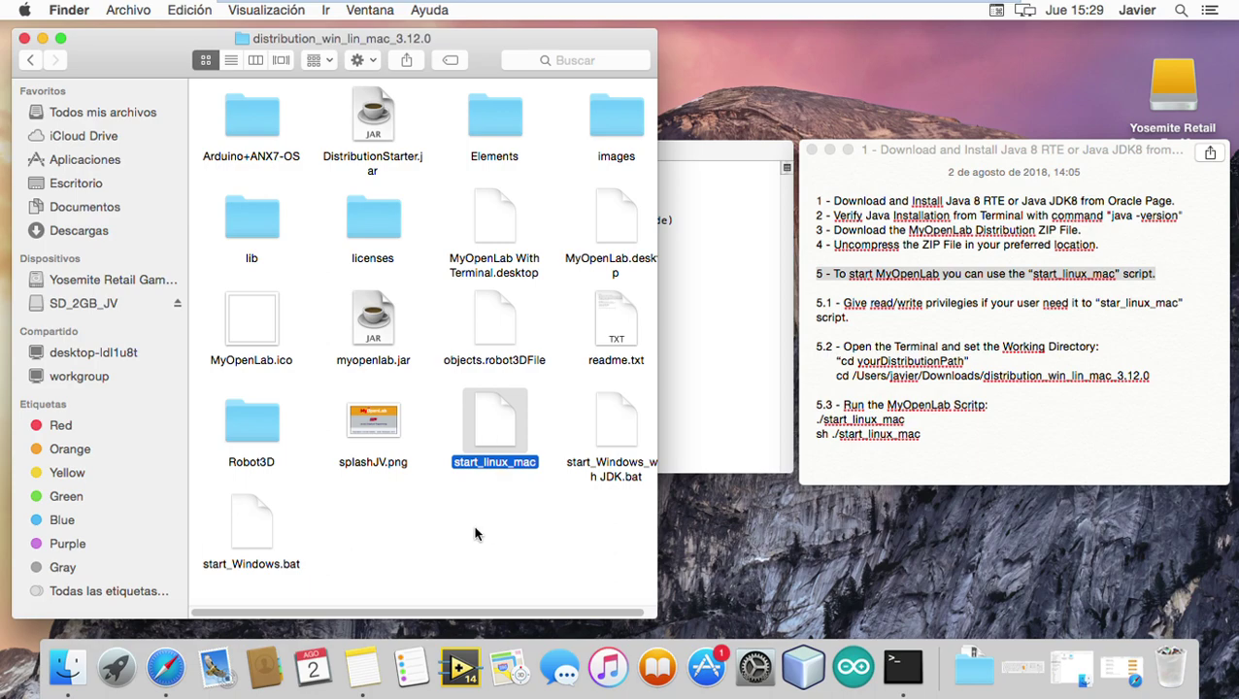
left_click(895, 328)
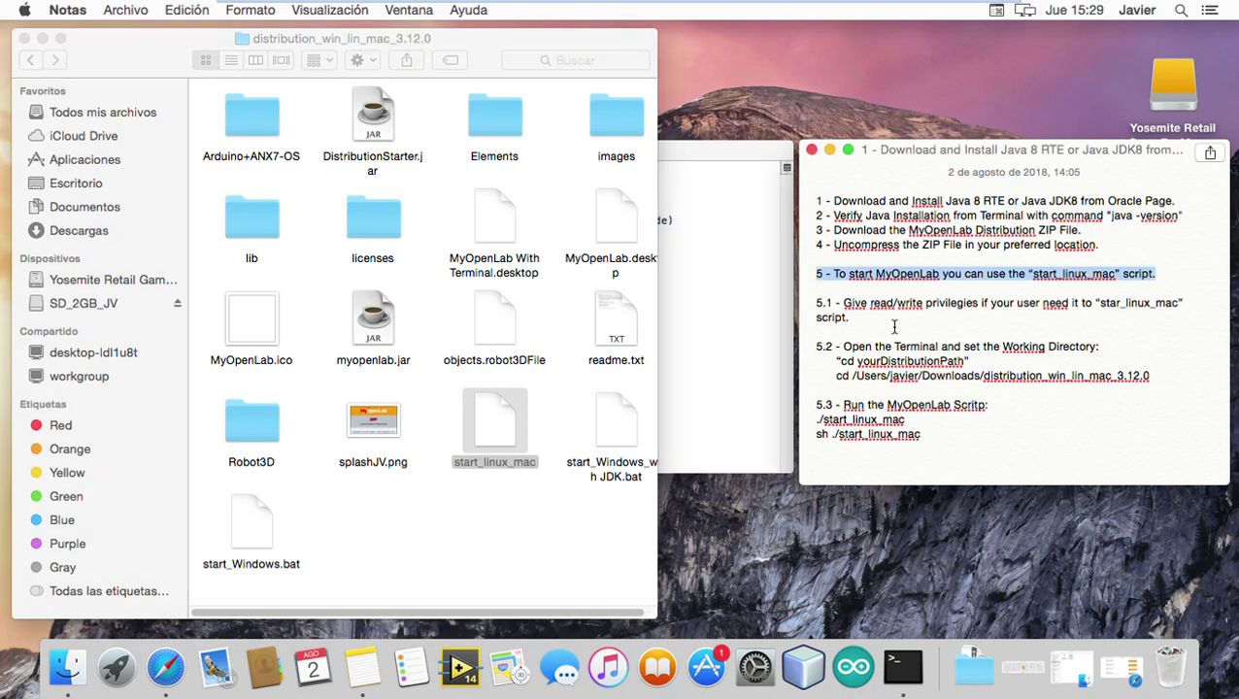
left_click(696, 301)
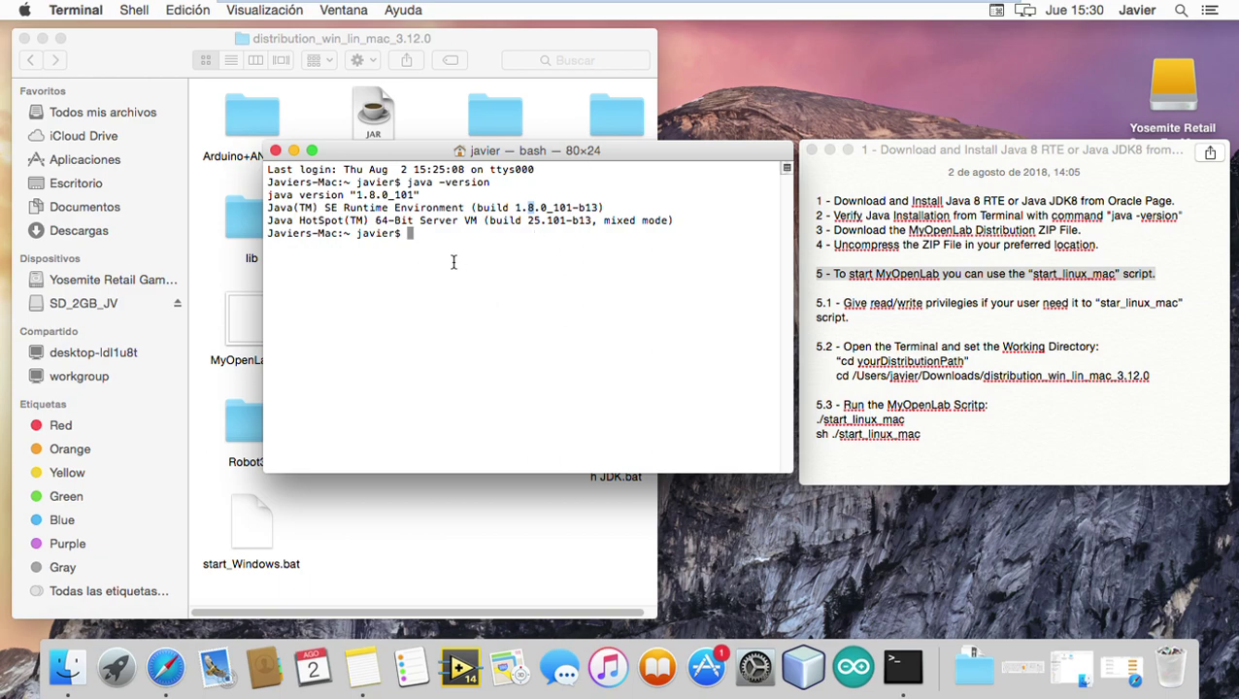
left_click(879, 318)
left_click(536, 503)
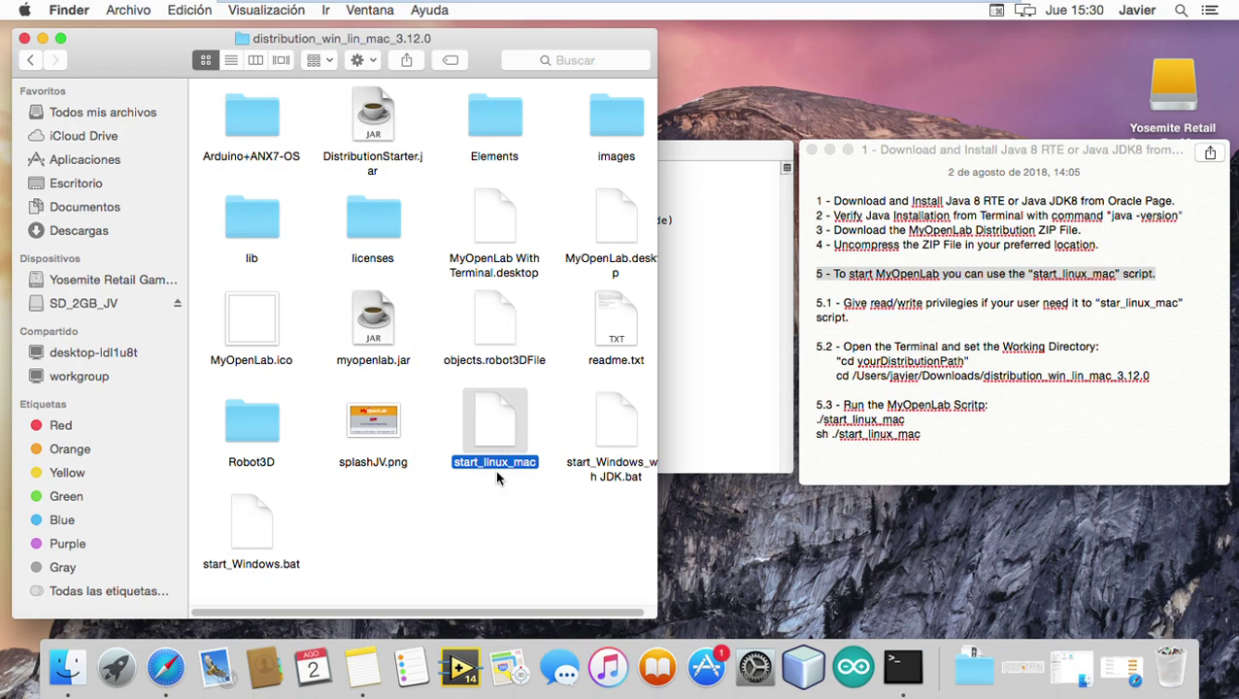
right_click(497, 433)
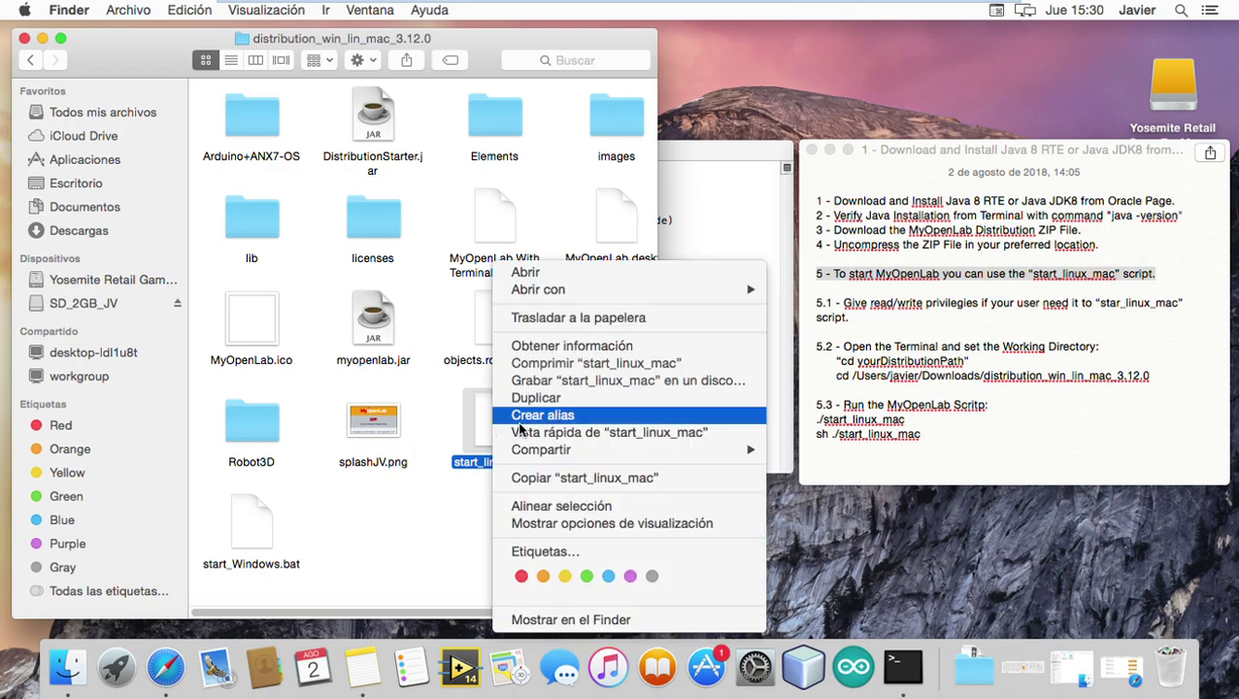
left_click(594, 347)
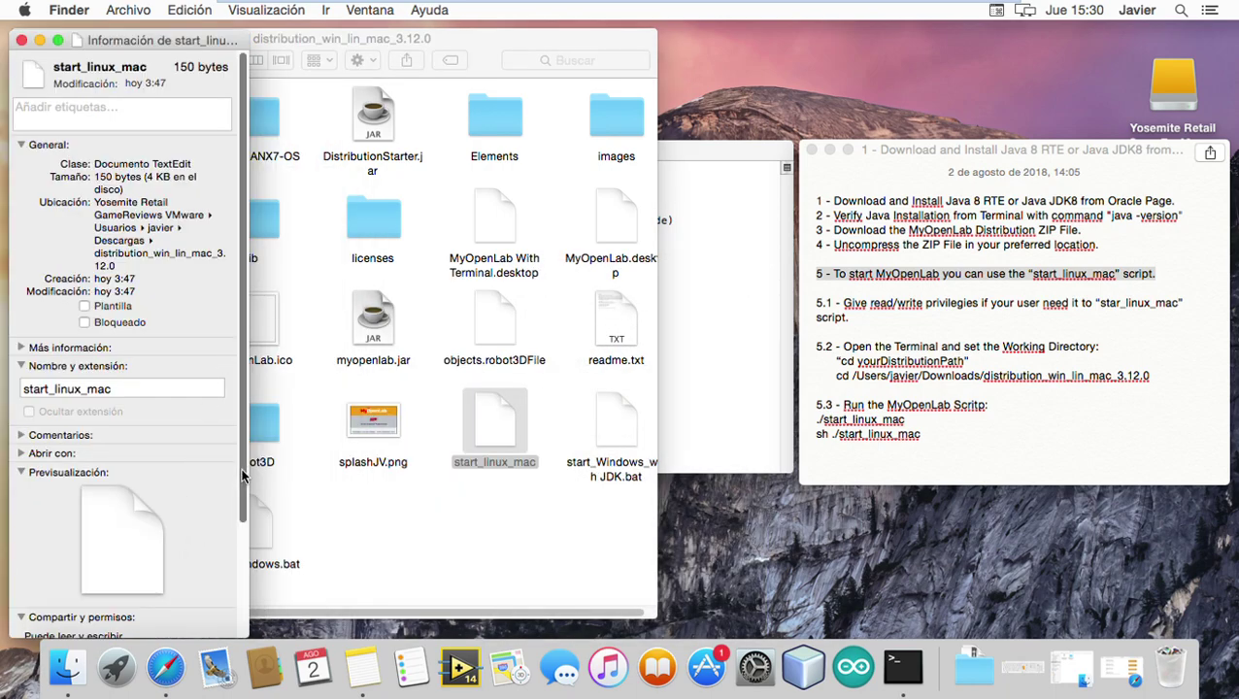
left_click_drag(244, 508, 240, 618)
left_click(181, 536)
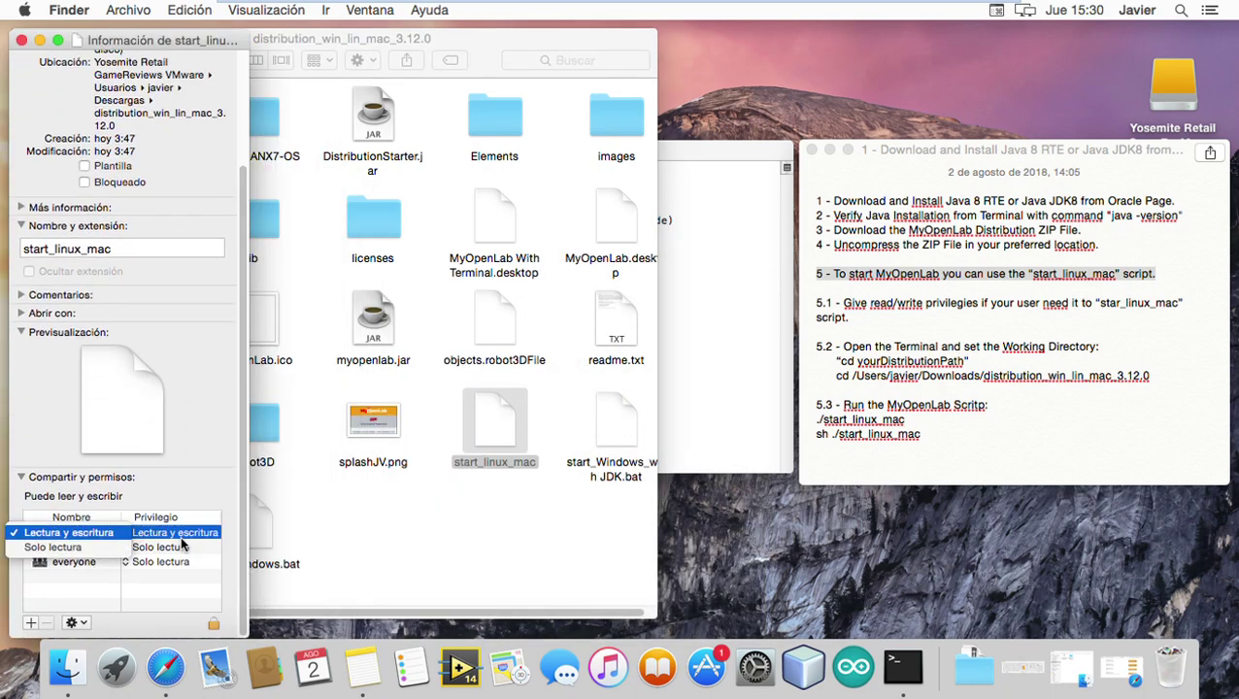
left_click(174, 539)
left_click(178, 540)
left_click(177, 540)
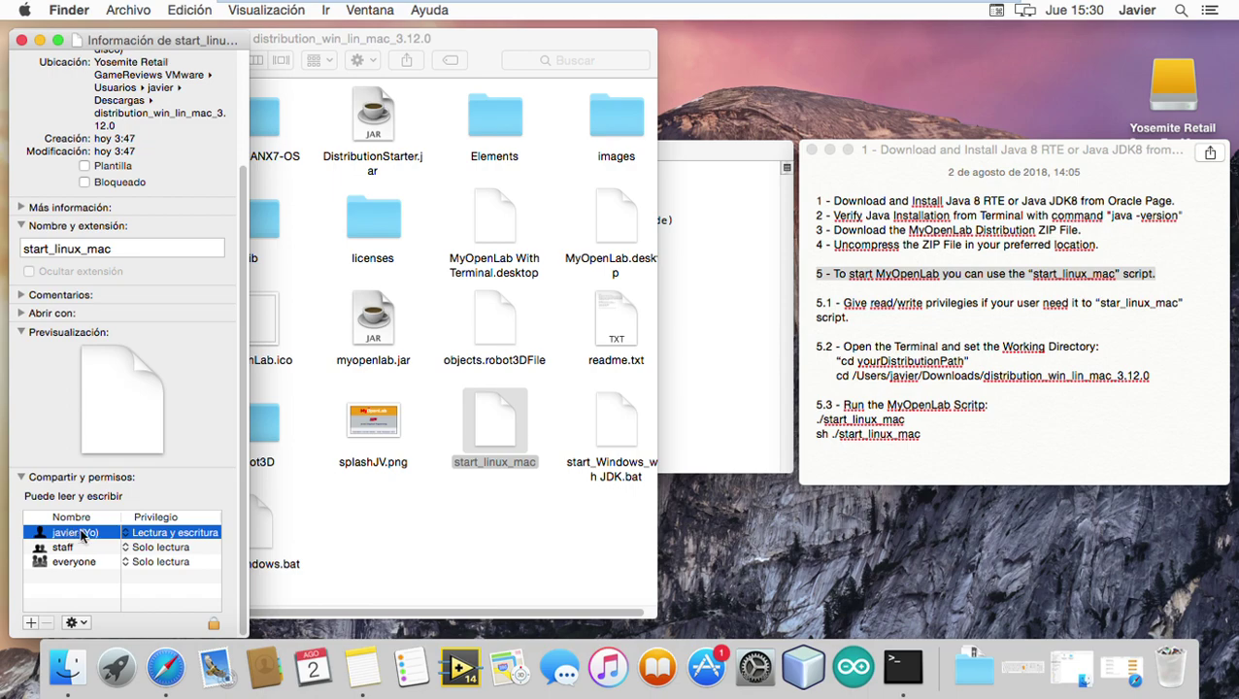
left_click(22, 40)
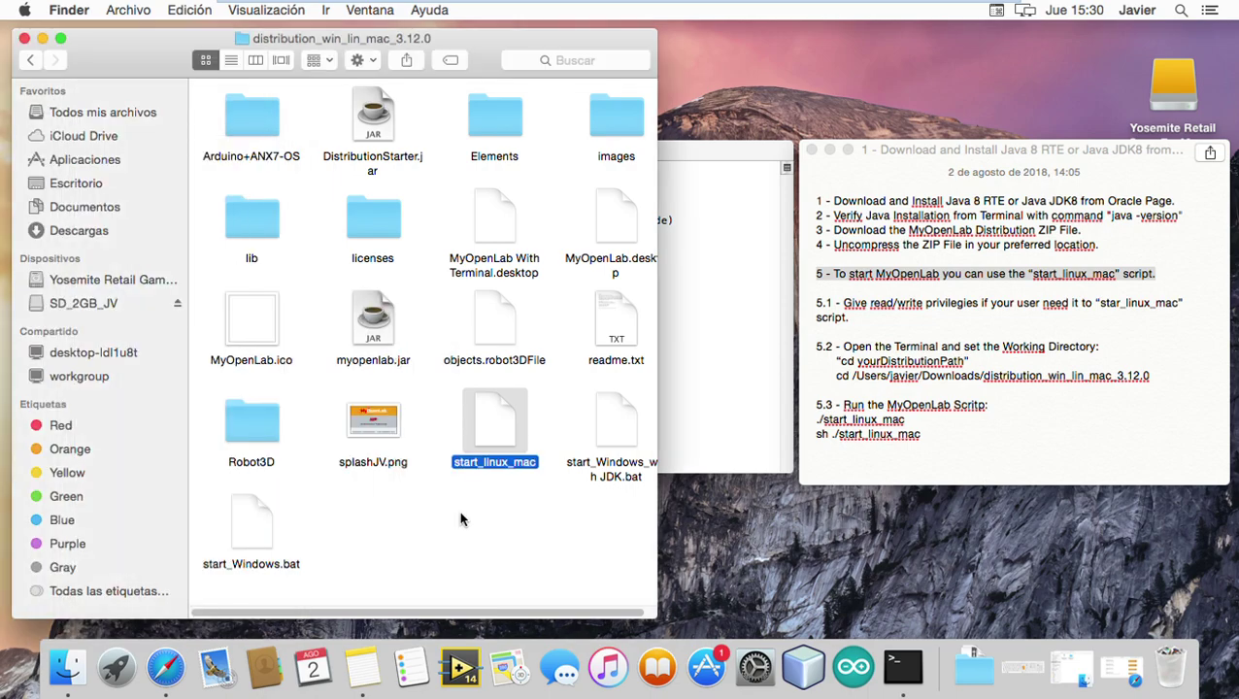
Copy the cd command line for the distribution folder from the setup notes
left_click(843, 327)
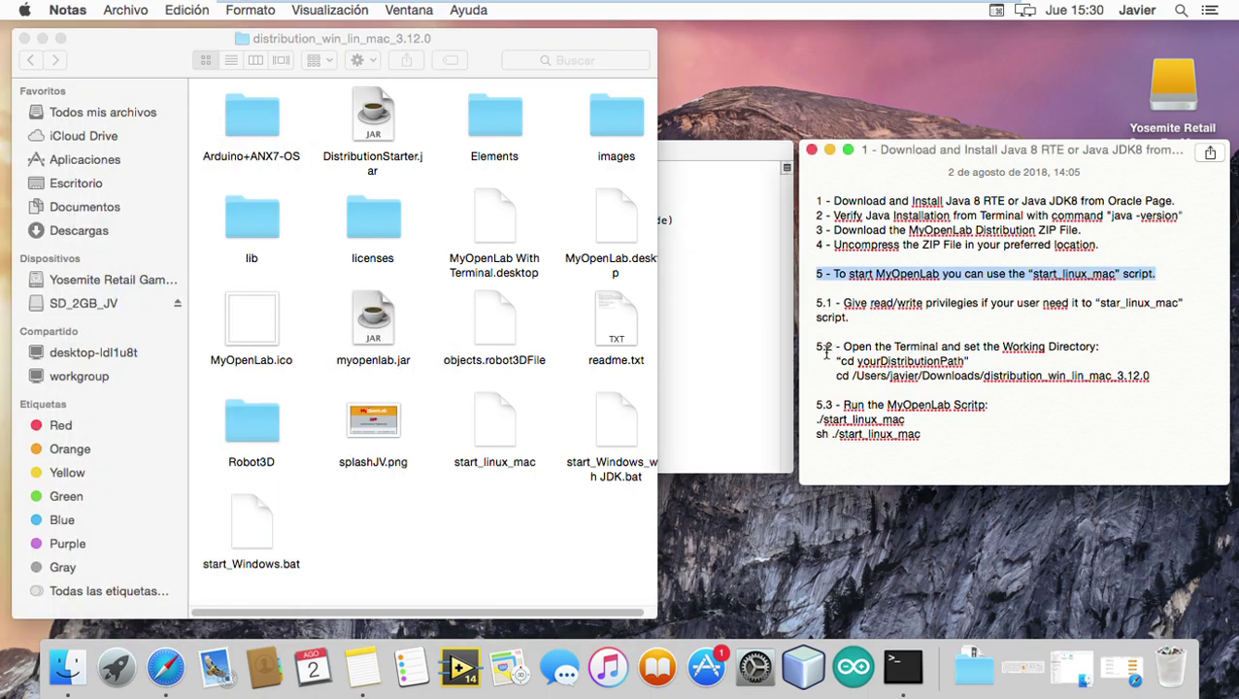
left_click(821, 352)
left_click(761, 347)
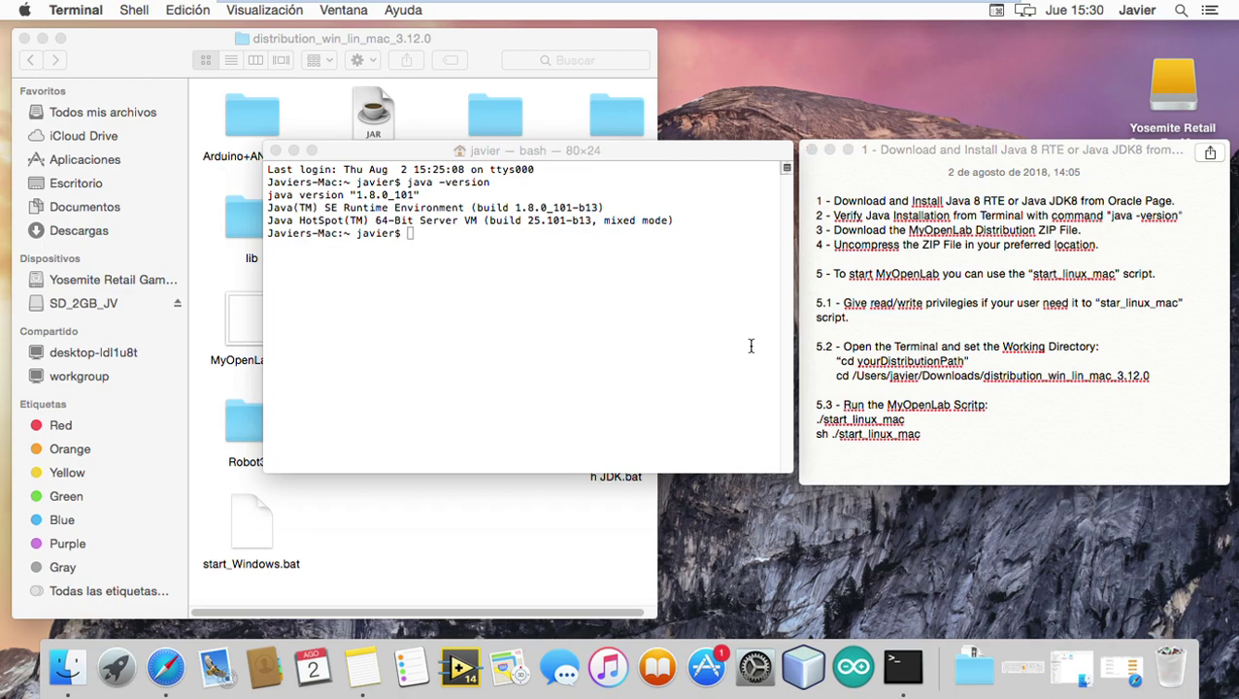
left_click(841, 381)
left_click_drag(835, 377, 1159, 386)
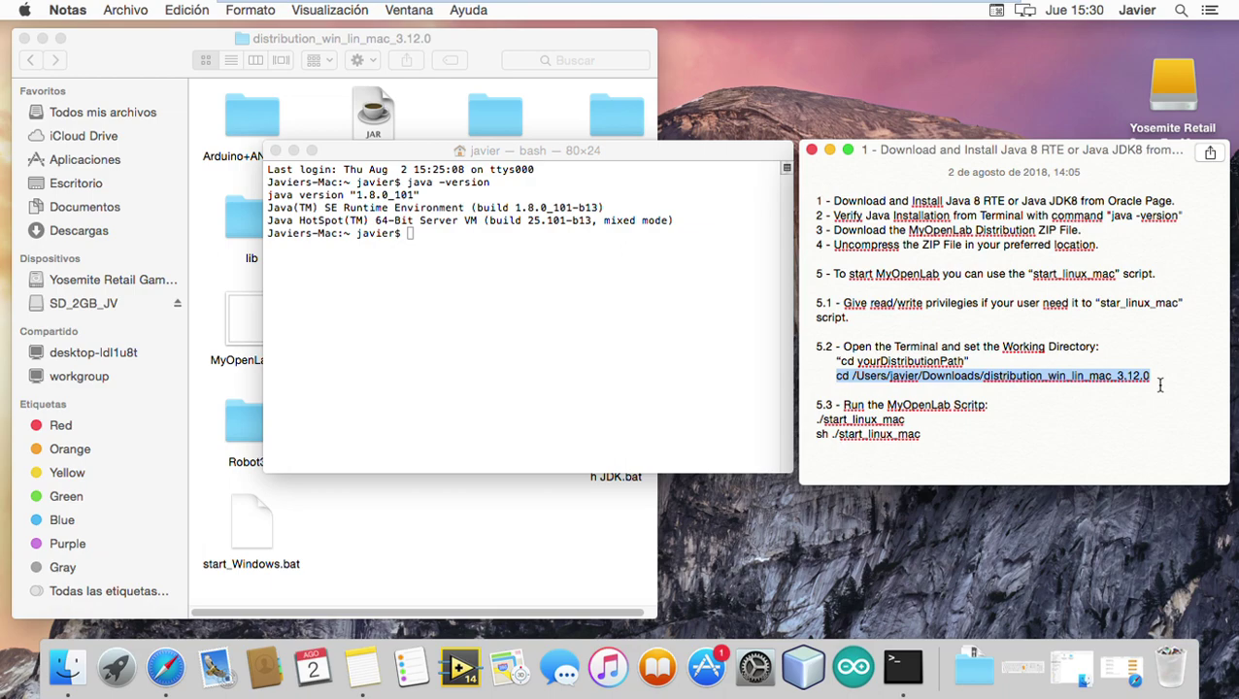
left_click_drag(851, 387, 1152, 384)
left_click(841, 387)
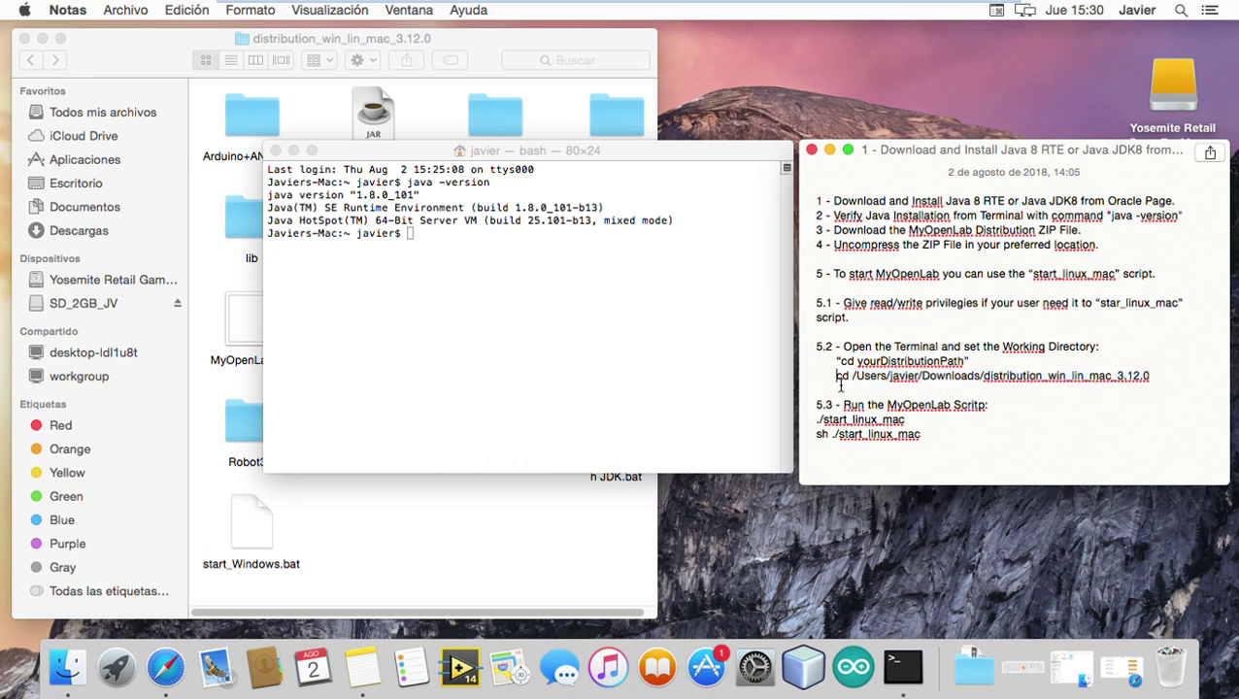
left_click_drag(841, 389, 1150, 382)
key("super+c")
right_click(1146, 380)
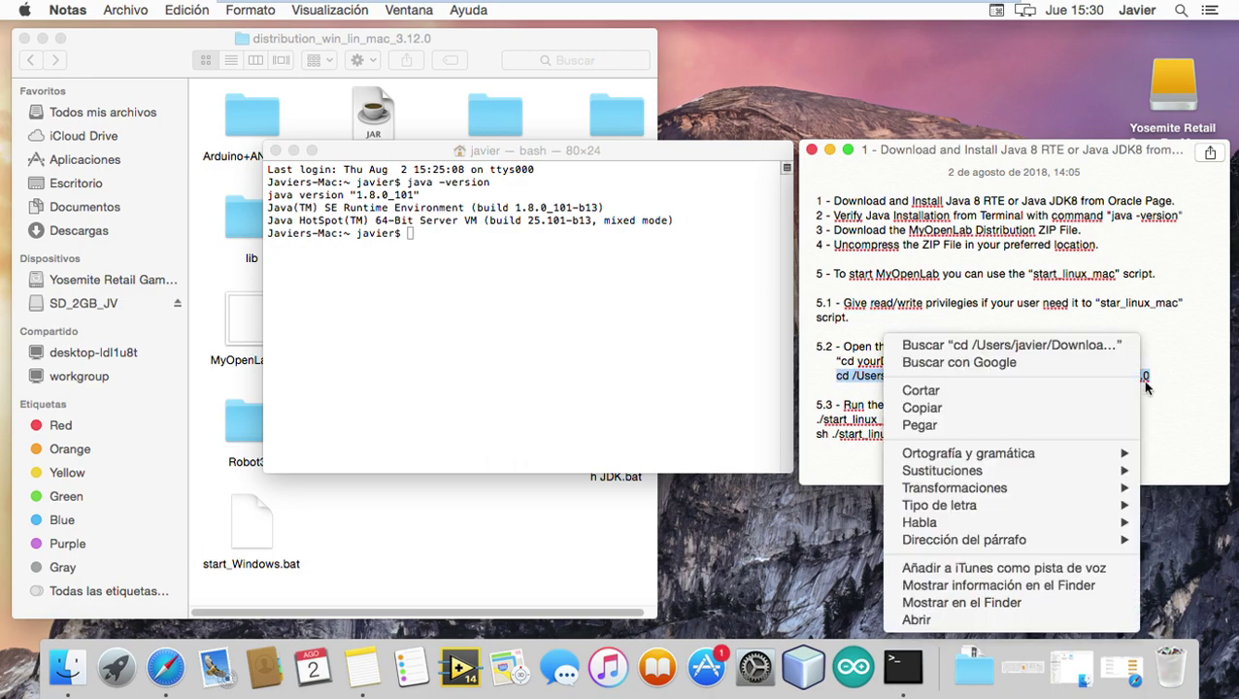
left_click(1007, 408)
Paste the cd command into Terminal to enter distribution_win_lin_mac_3.12.0
left_click(538, 327)
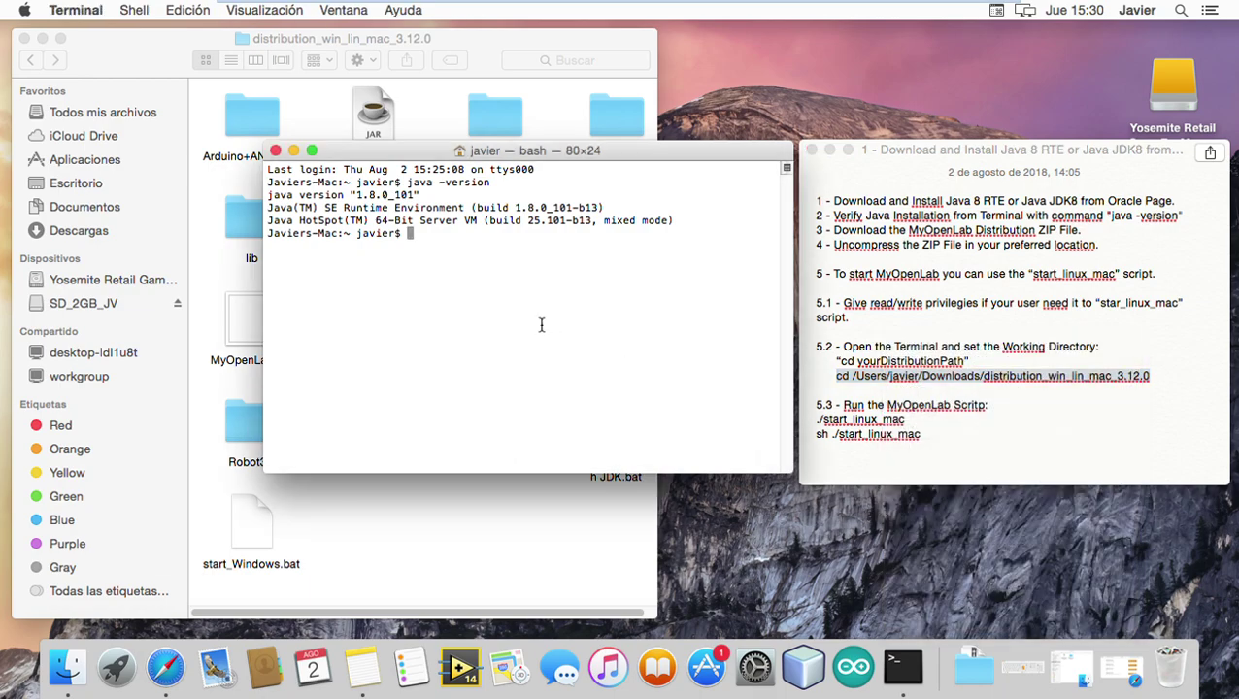
right_click(540, 322)
left_click(574, 344)
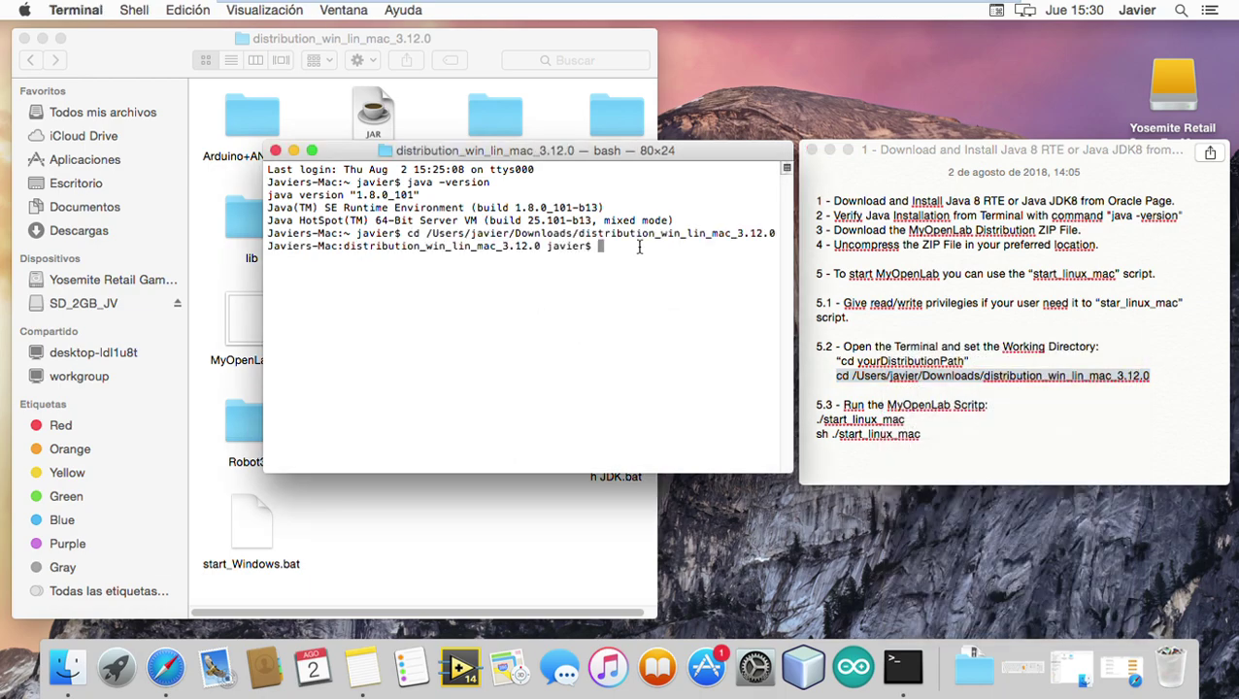
left_click(879, 410)
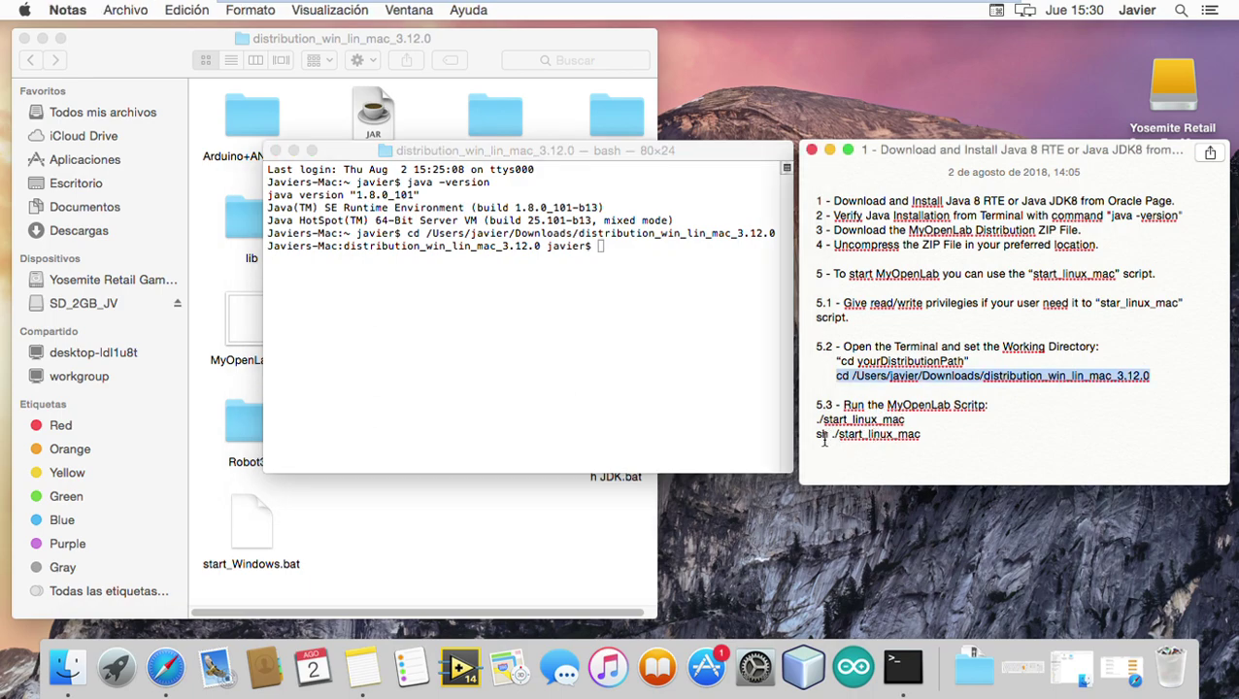
Copy 'sh ./start_linux_mac' from the notes and paste it at the Terminal prompt
left_click_drag(816, 436, 924, 442)
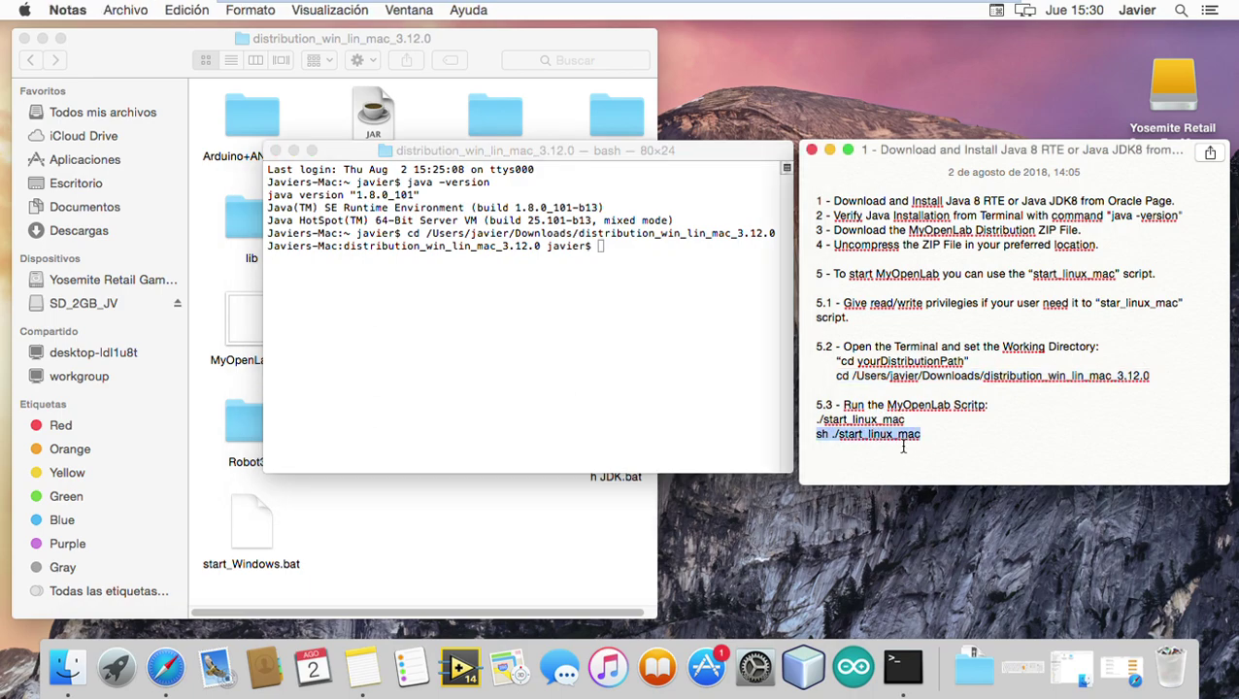
right_click(903, 447)
left_click(974, 461)
right_click(540, 280)
left_click(581, 307)
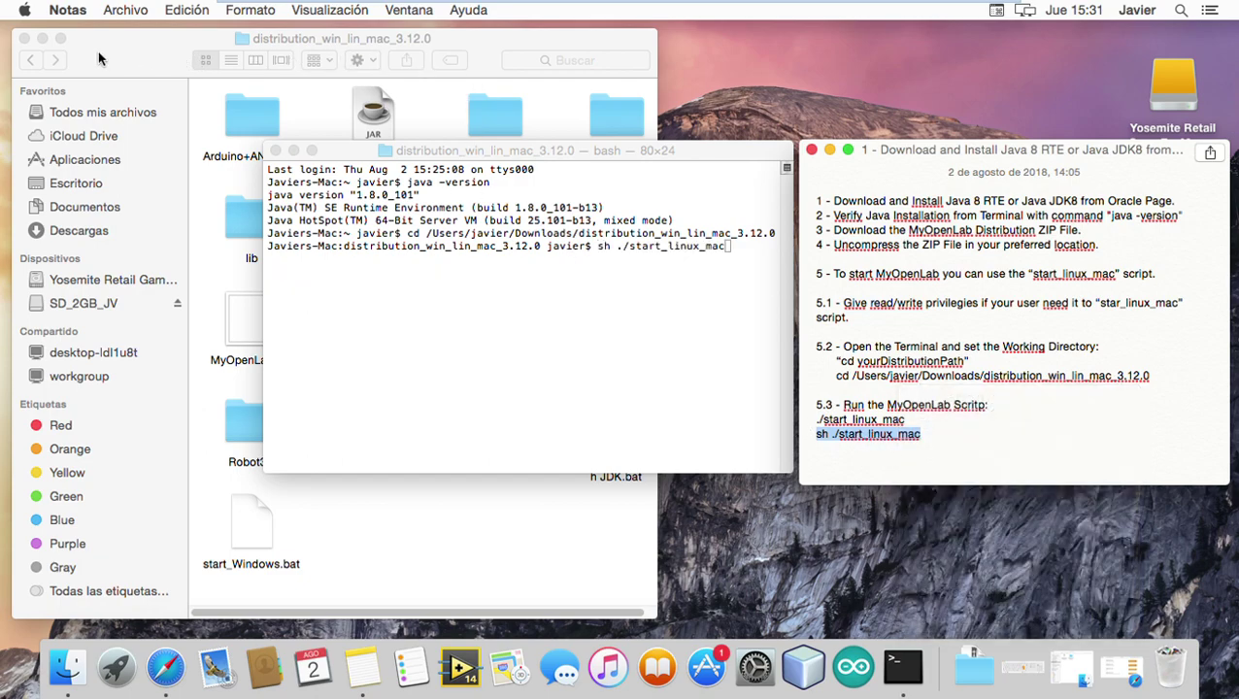
Minimize the folder and notes, run the start script, then minimize Terminal
left_click(43, 39)
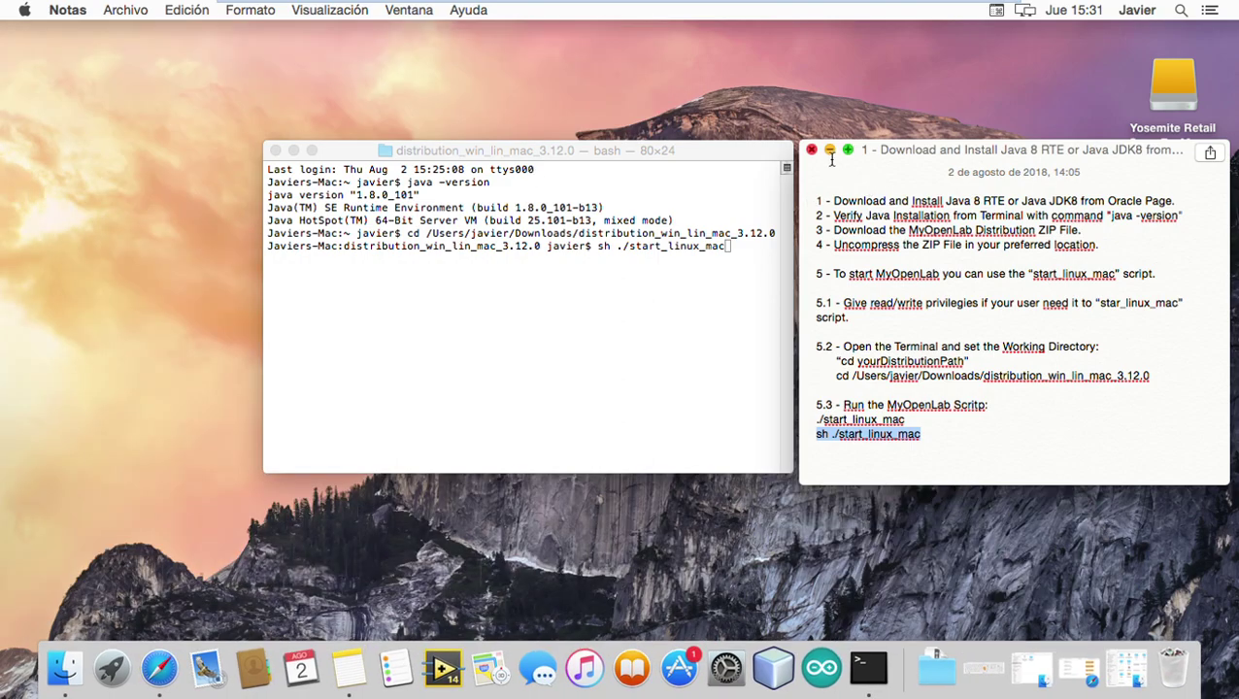
left_click(830, 150)
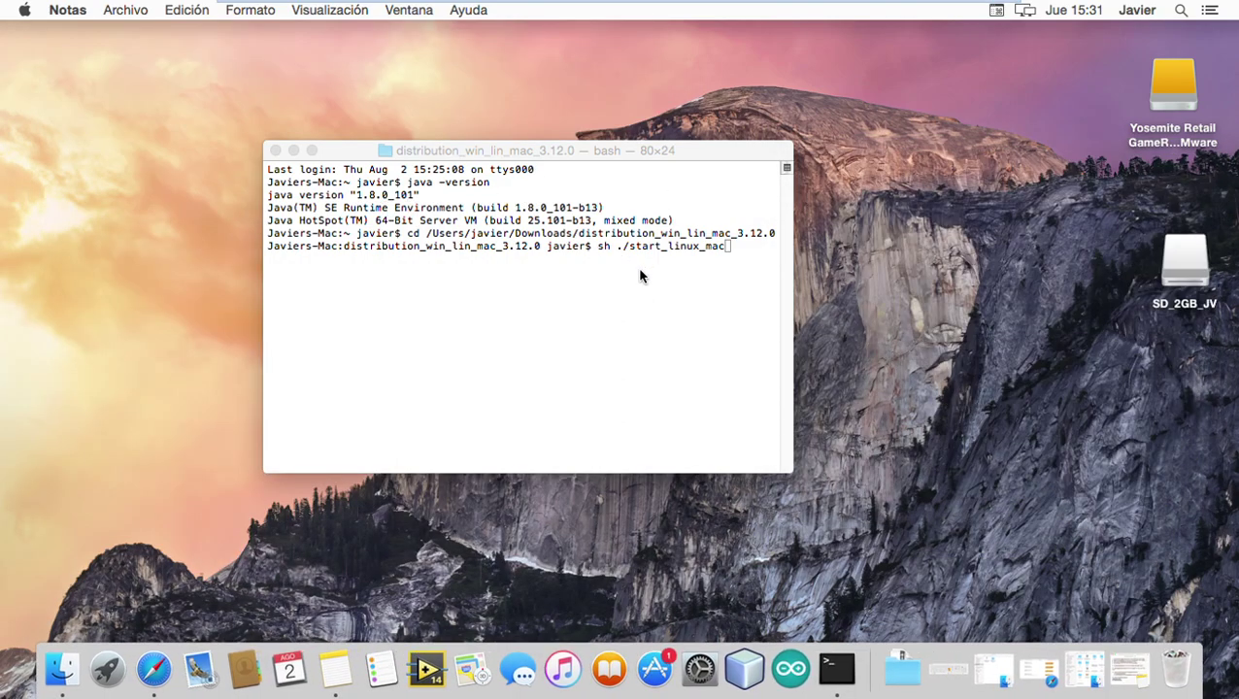
left_click(640, 275)
key("Return")
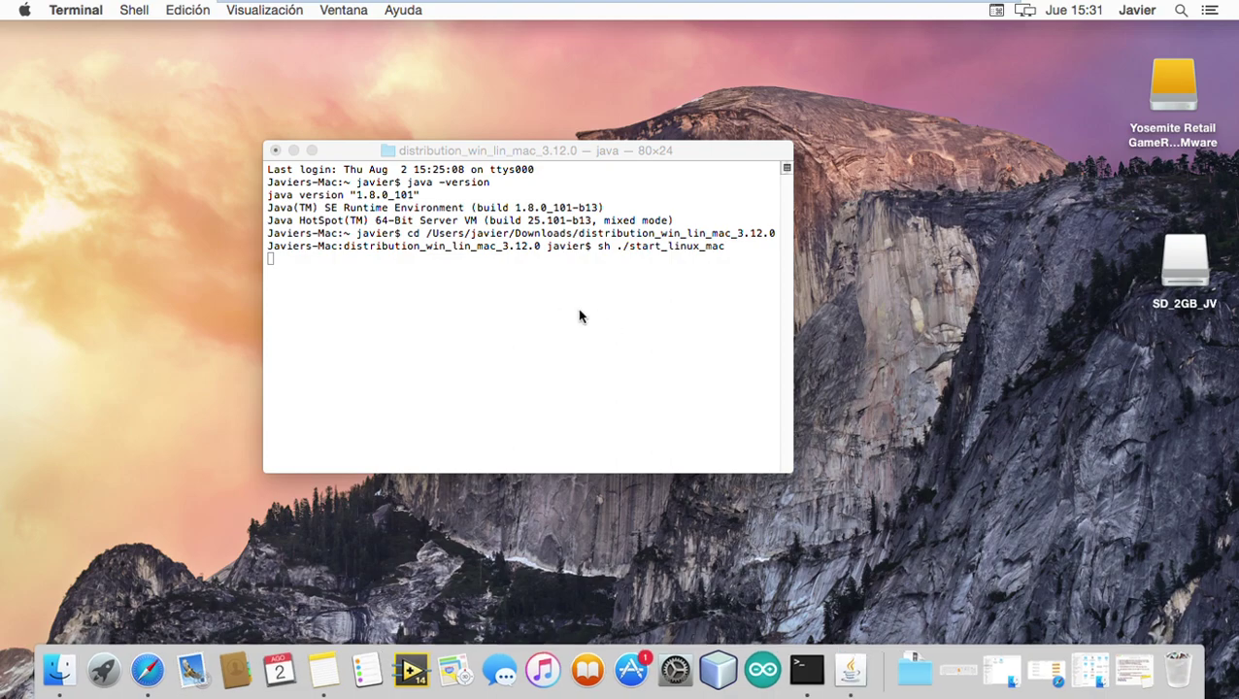
left_click(294, 151)
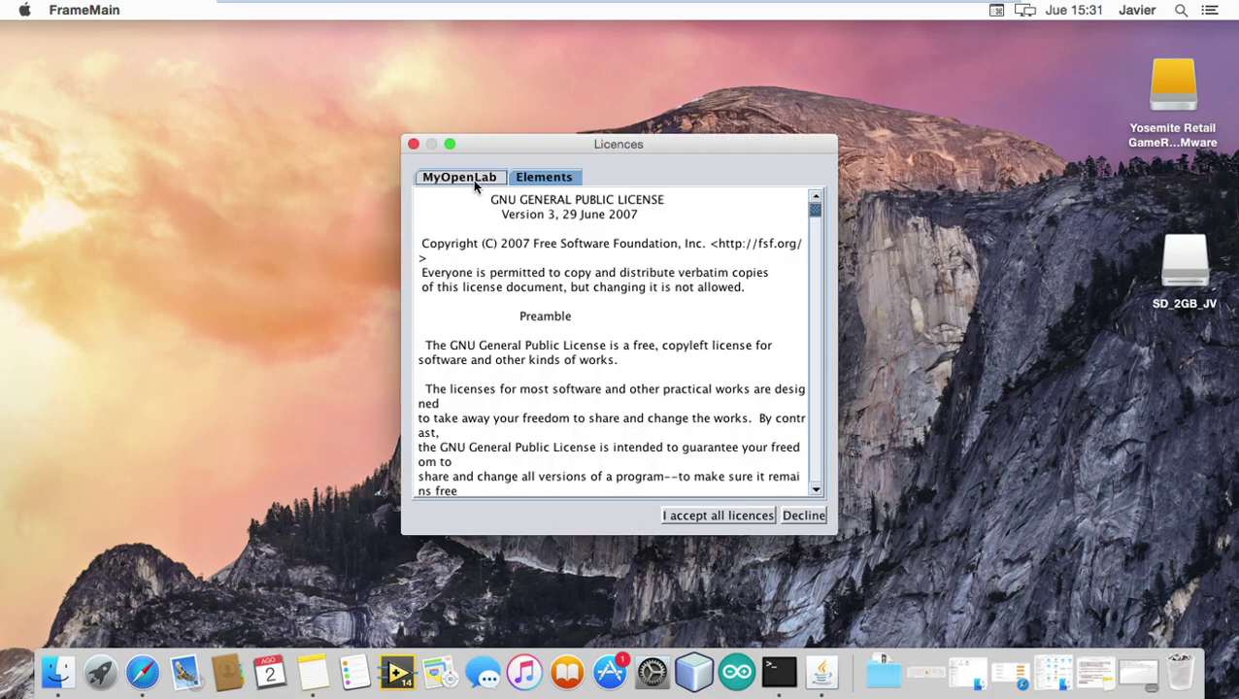
Accept all the MyOpenLab licences after viewing the GPL text
left_click(547, 182)
left_click(470, 184)
left_click(694, 521)
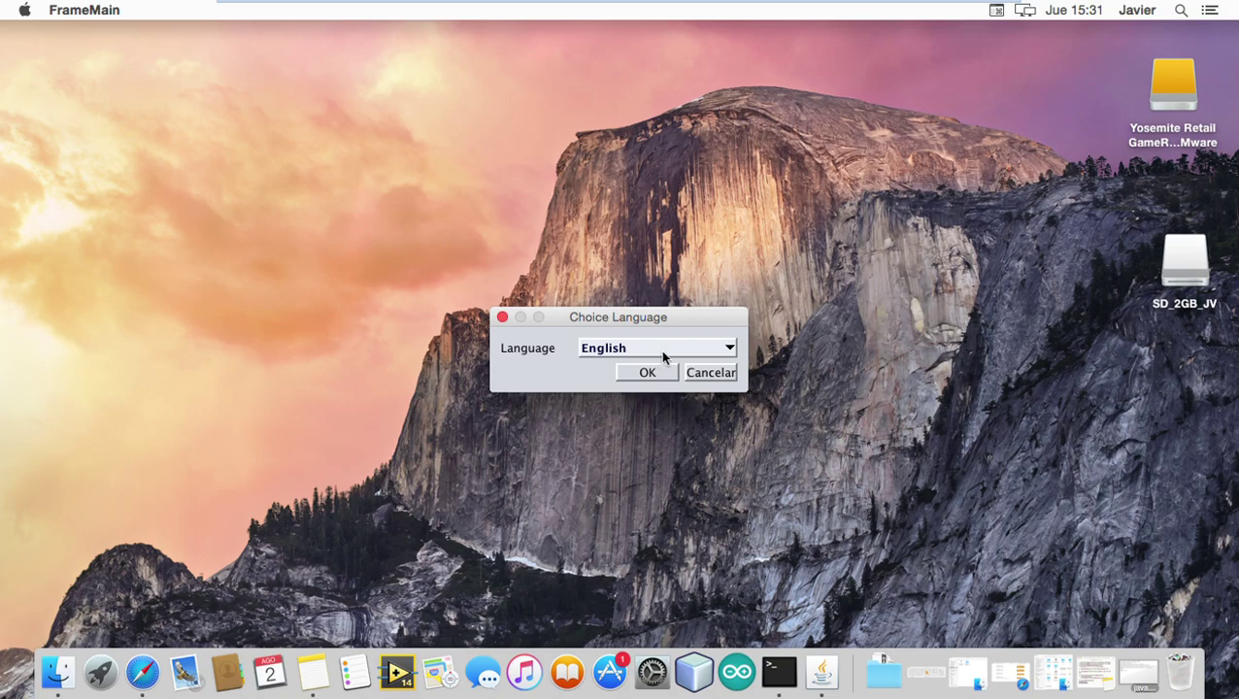
Keep English as the language, accept the default elements path, and answer the restore prompt
left_click(708, 355)
left_click(715, 357)
left_click(714, 359)
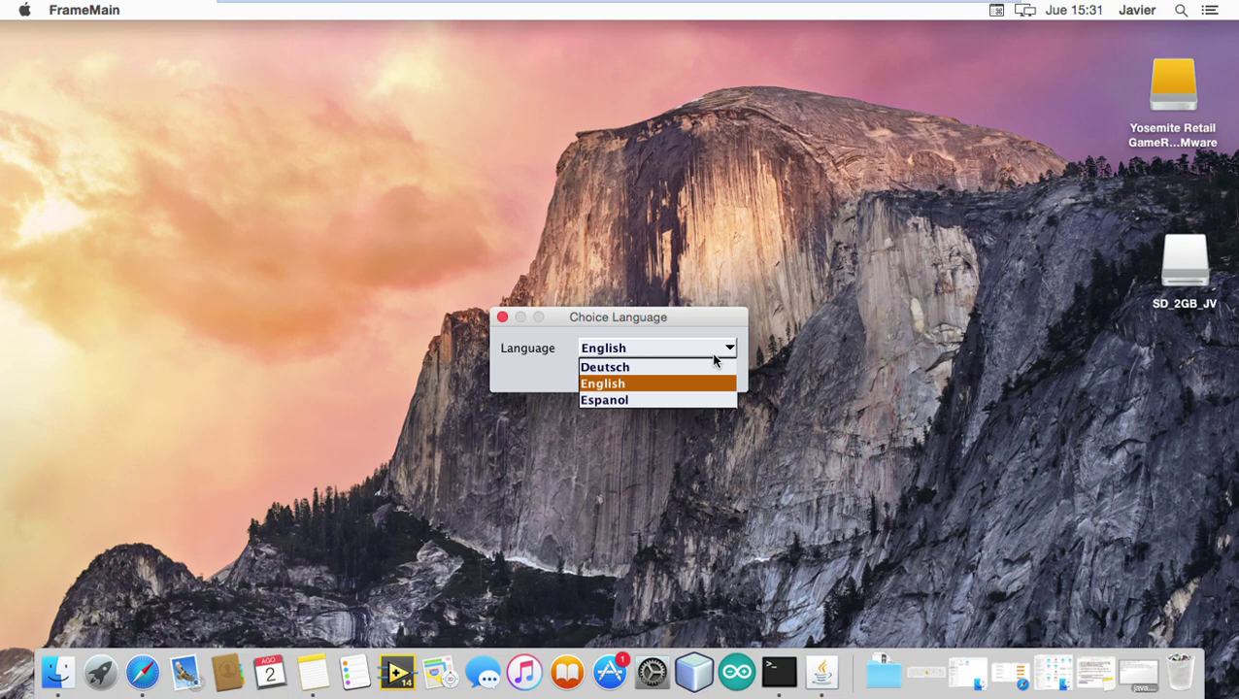
left_click(699, 383)
left_click(659, 378)
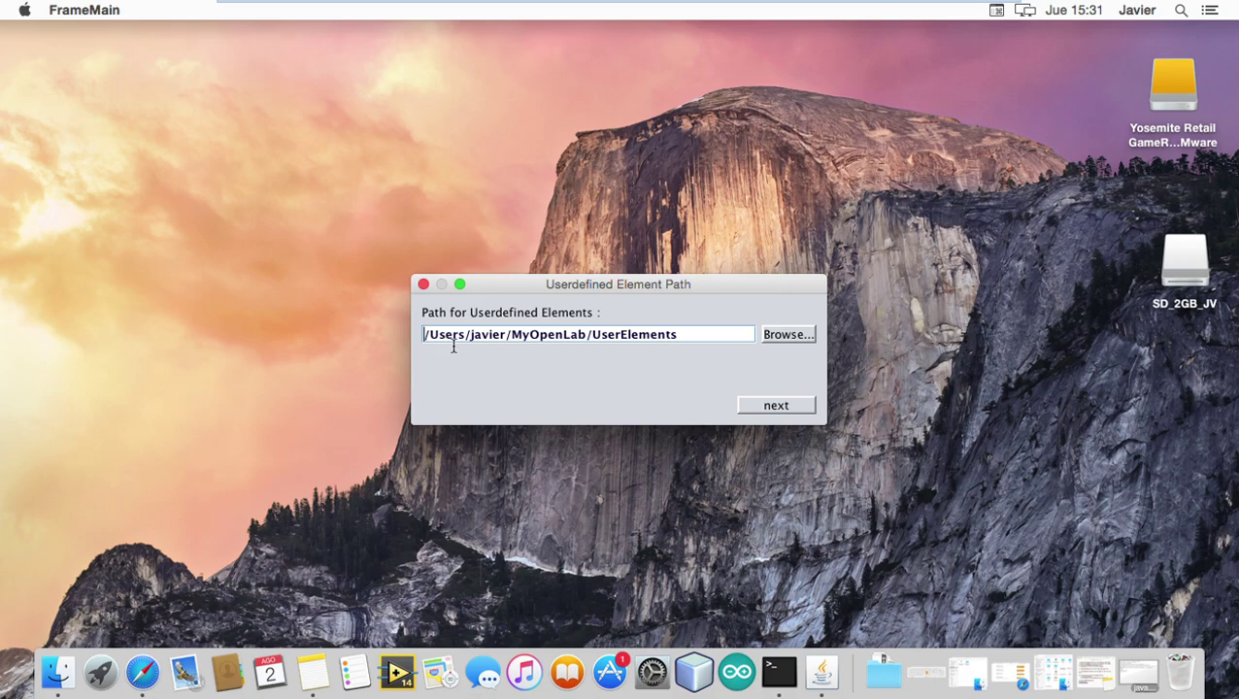
left_click(782, 408)
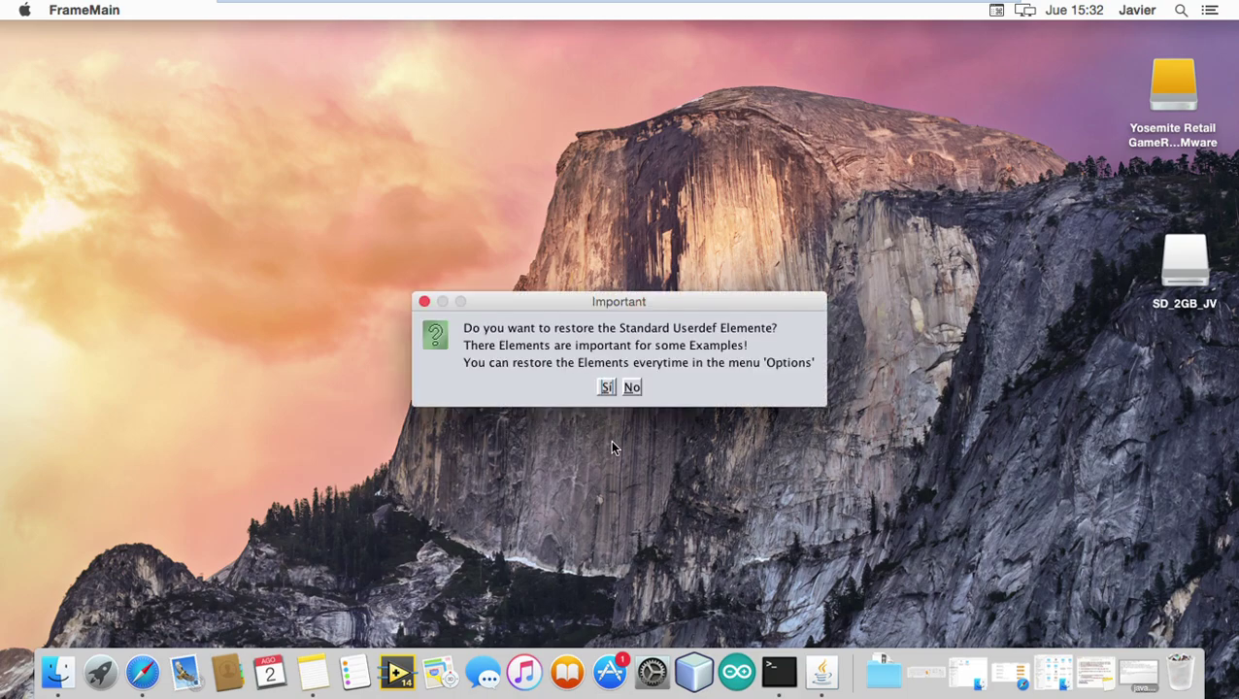
left_click(606, 387)
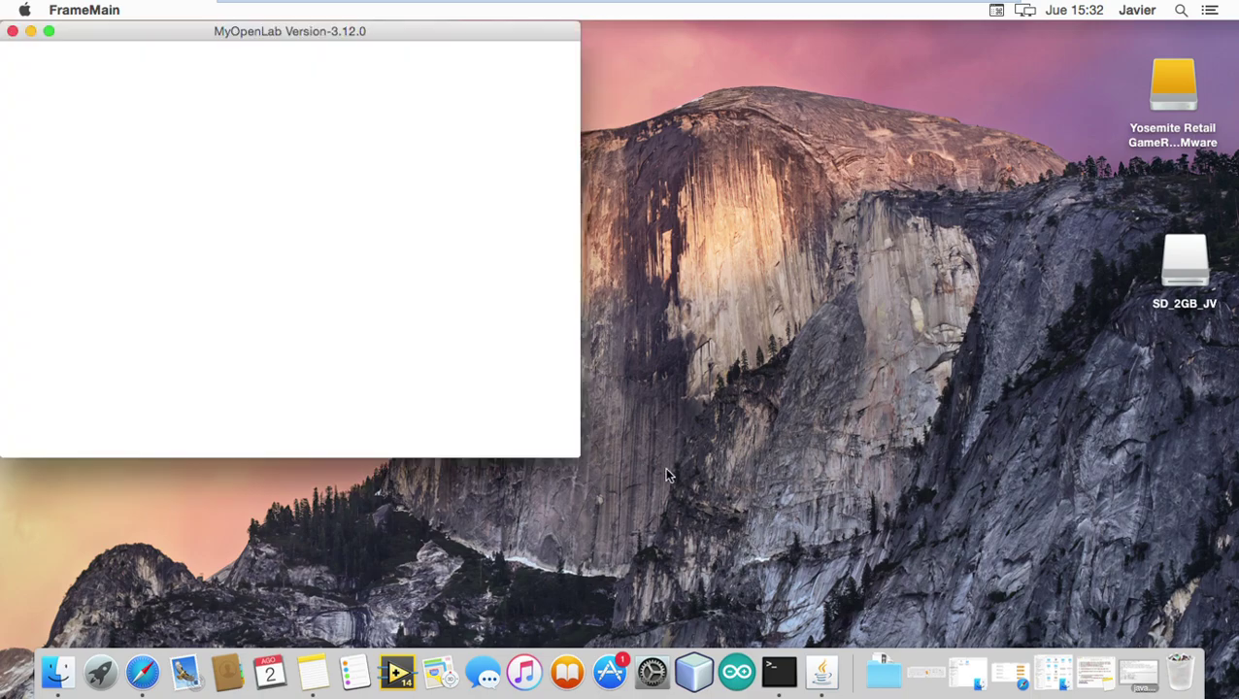
Expand the VirtualMachines project to list its English, Espanol, Raspberry PI and SerialCOM folders
left_click(50, 32)
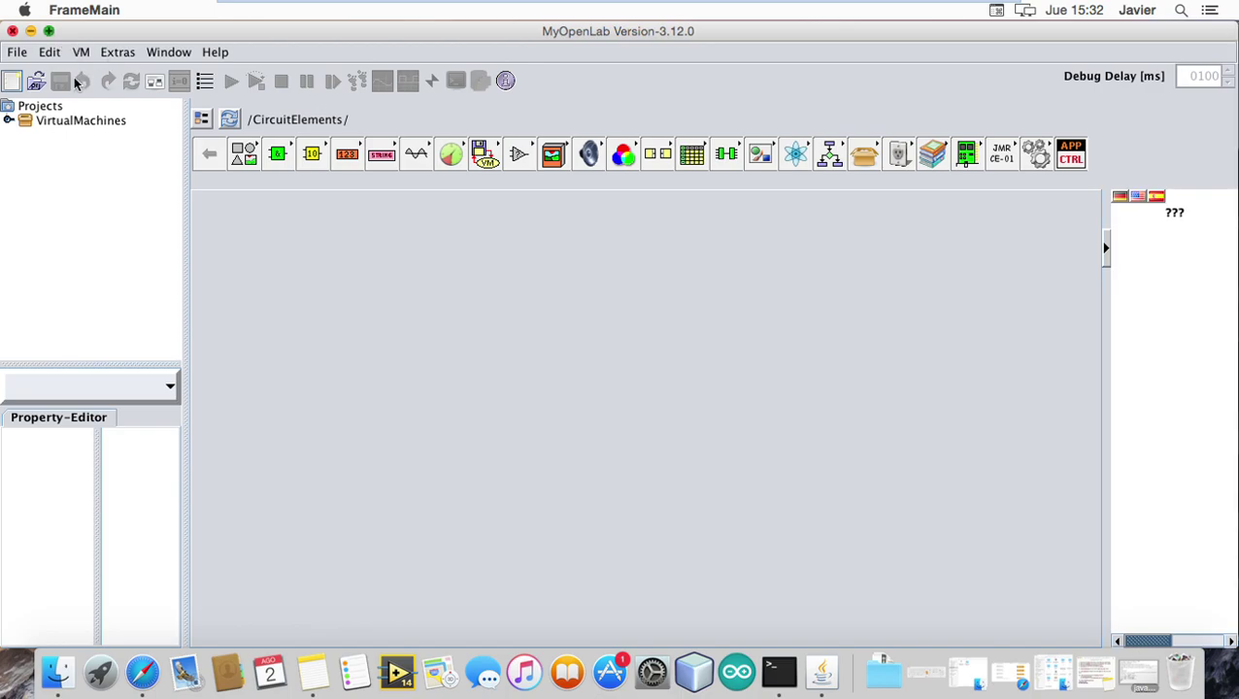
left_click(48, 31)
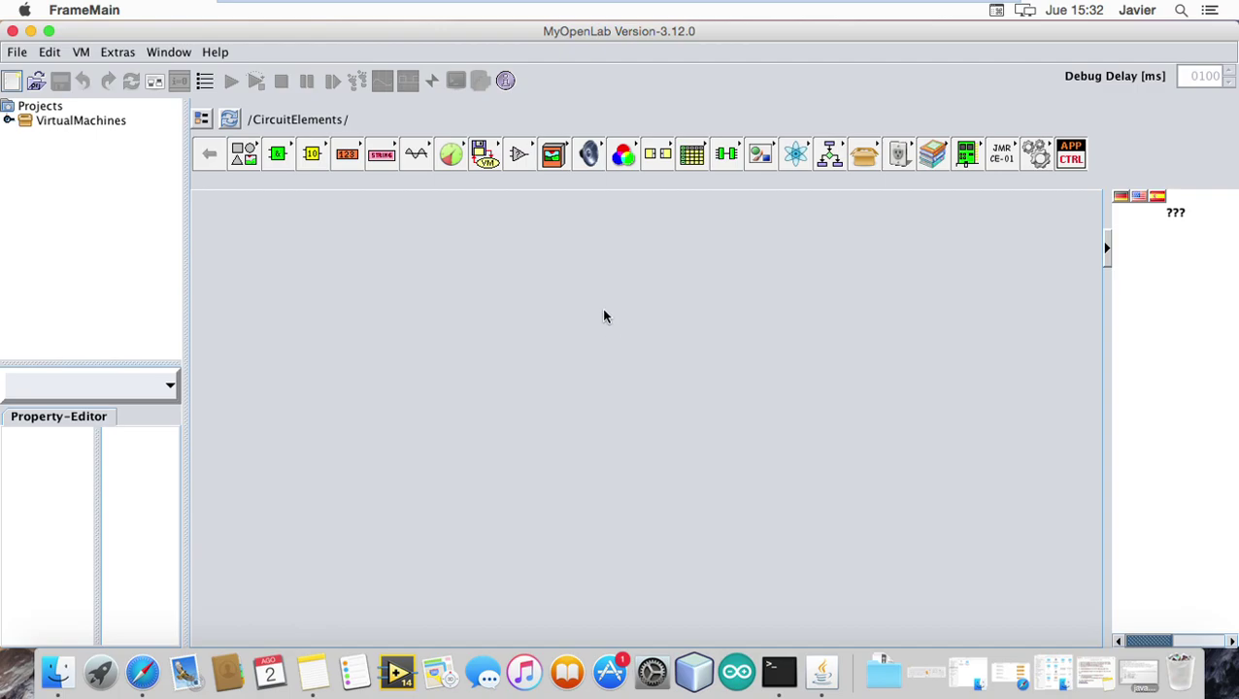
left_click(58, 109)
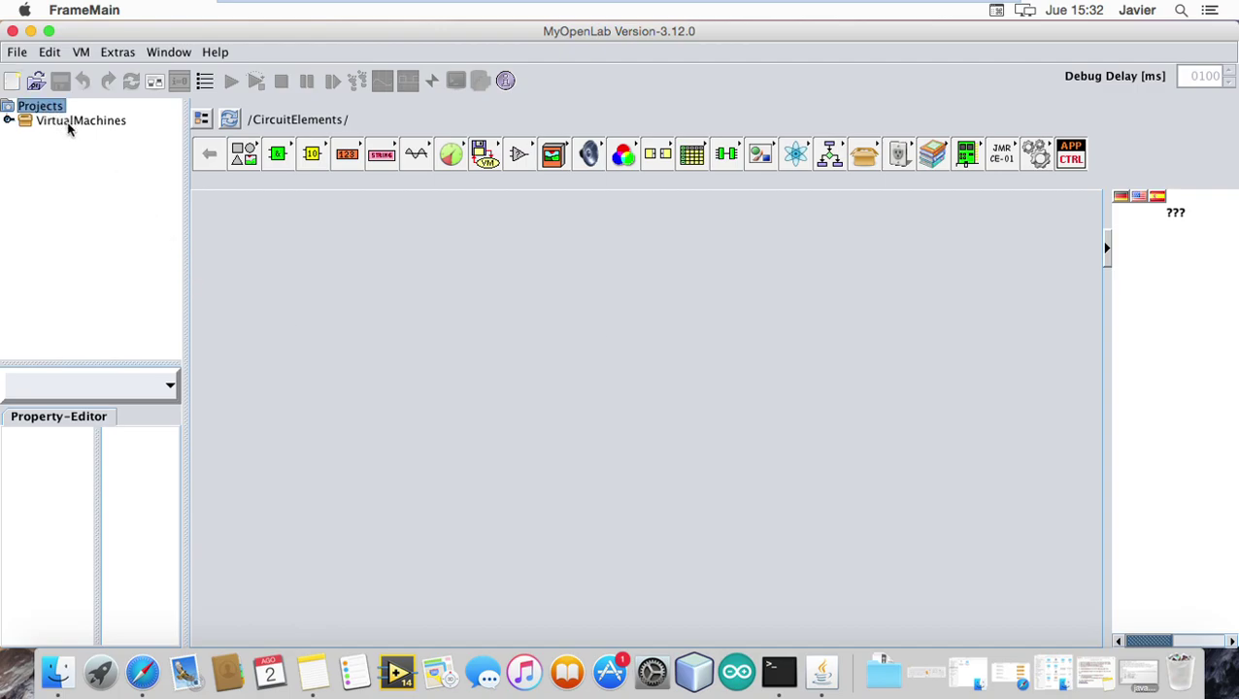
left_click(79, 124)
double_click(80, 127)
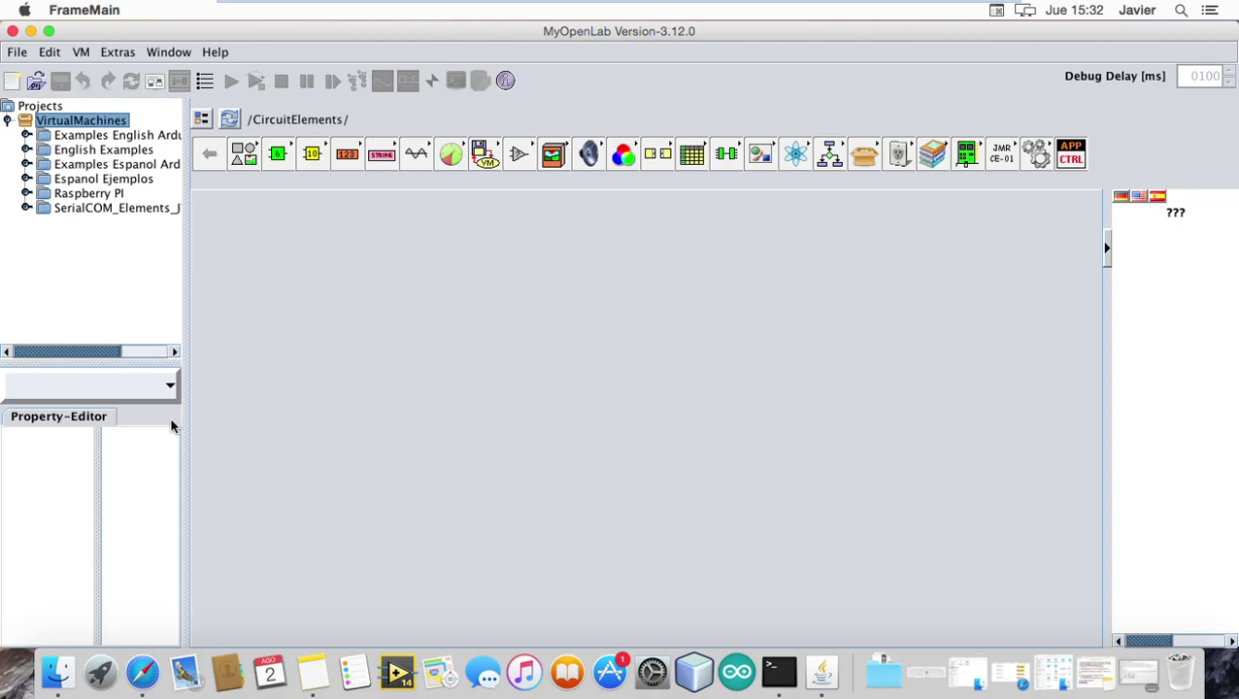
left_click(17, 53)
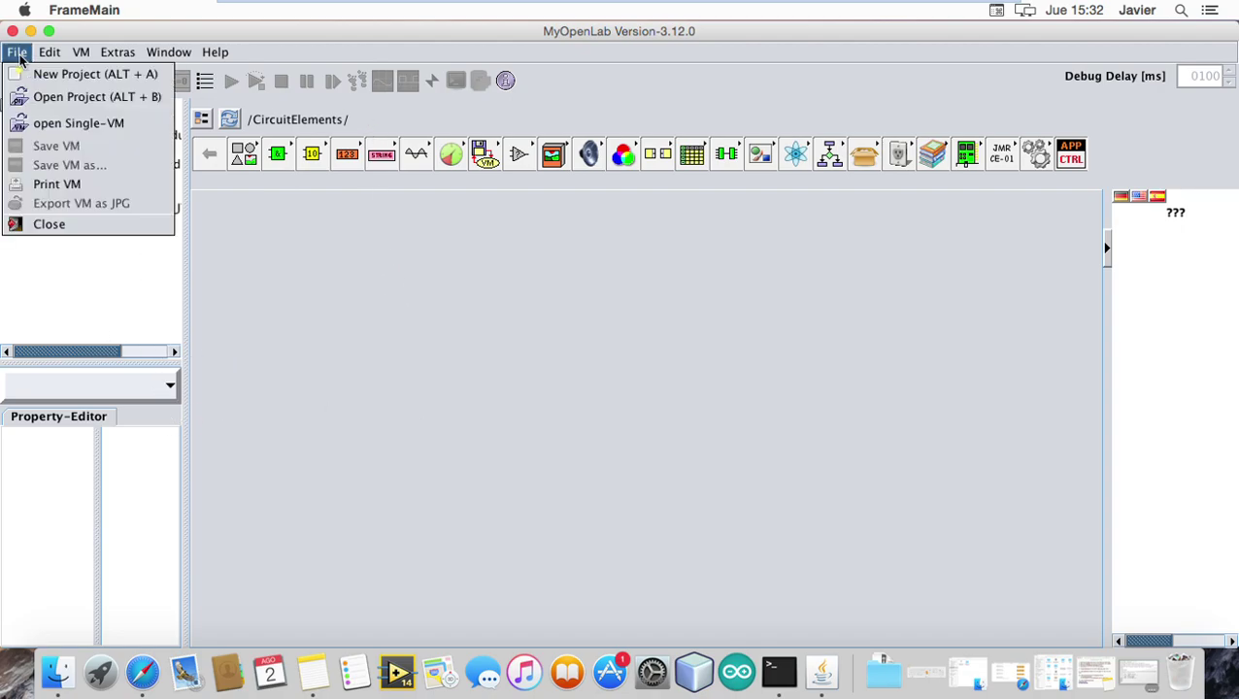
Open project Test1 and load its Main.vlogic tank-and-valve circuit in the editor
left_click(85, 101)
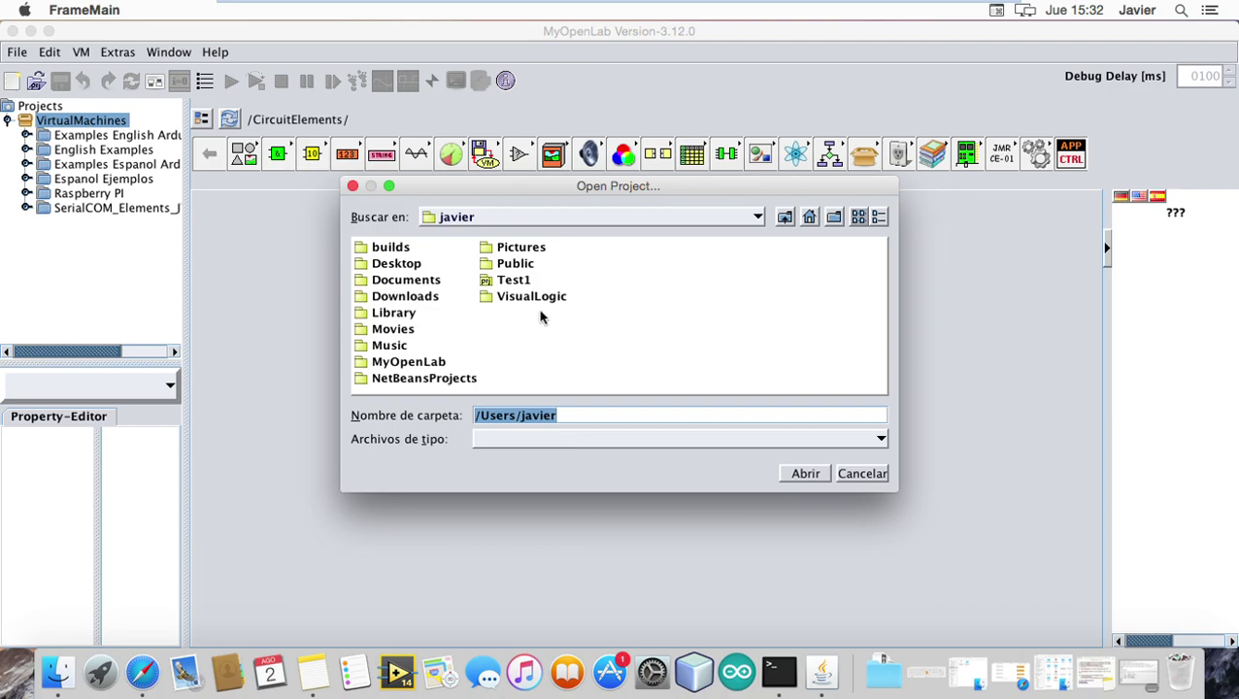
left_click(514, 281)
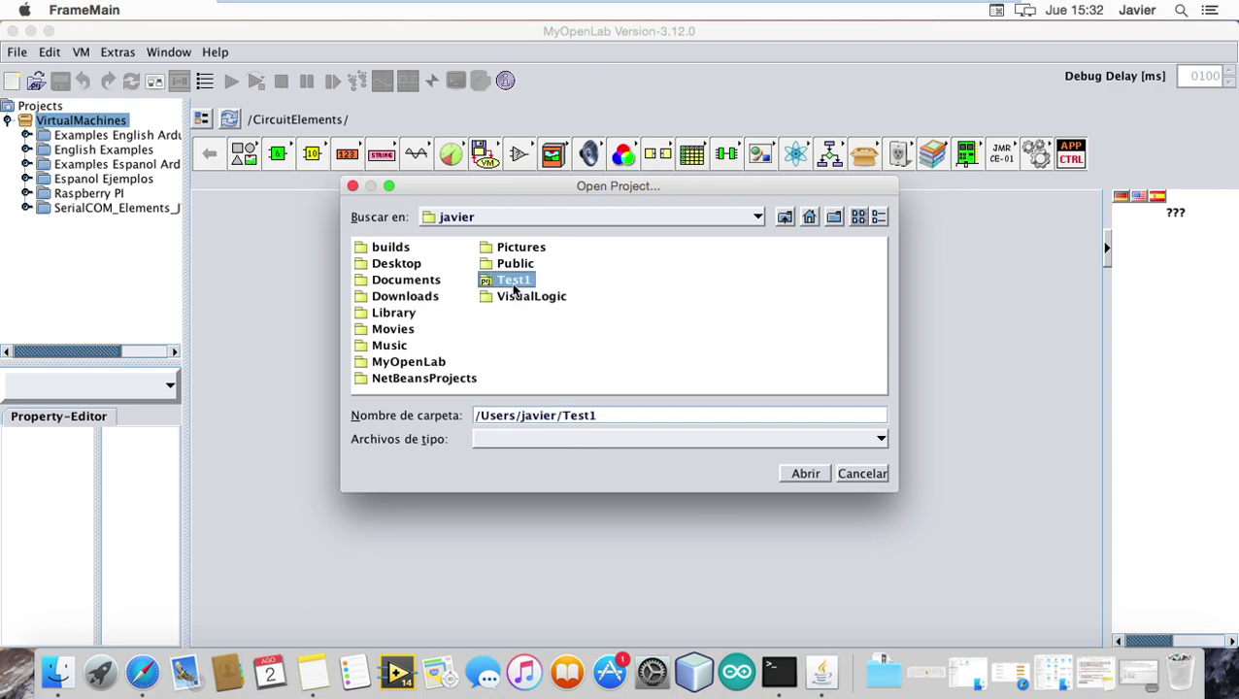
left_click(805, 474)
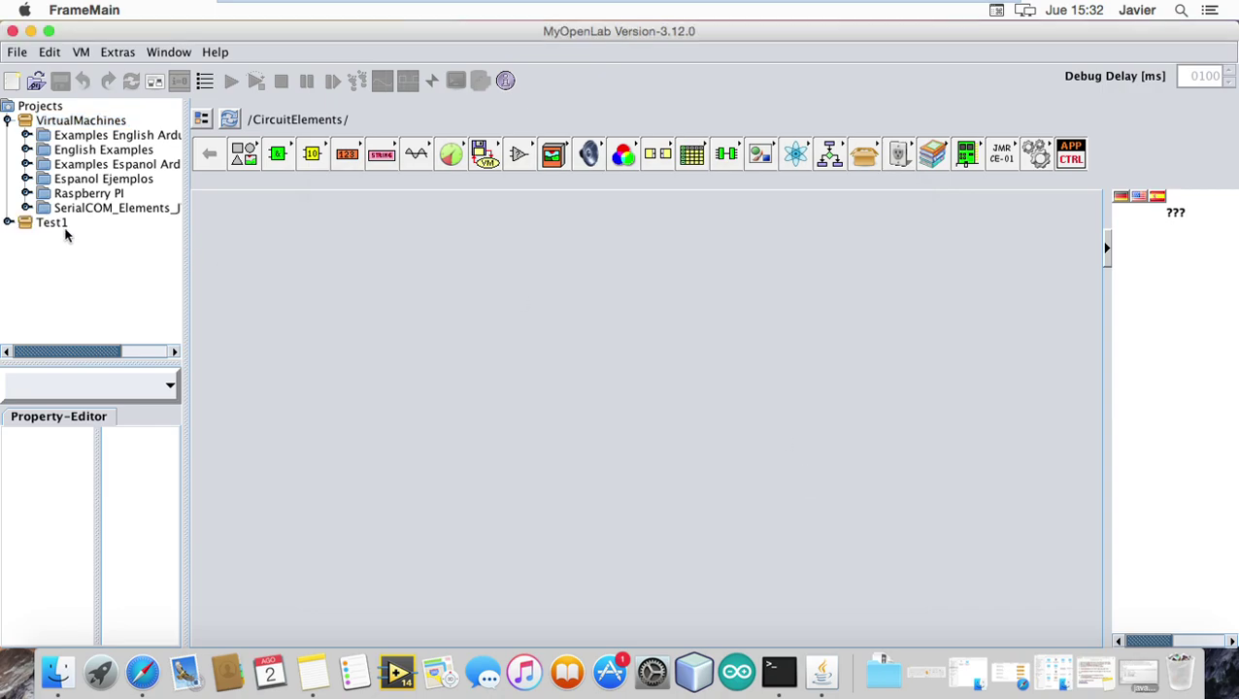
double_click(58, 224)
left_click(72, 242)
right_click(68, 241)
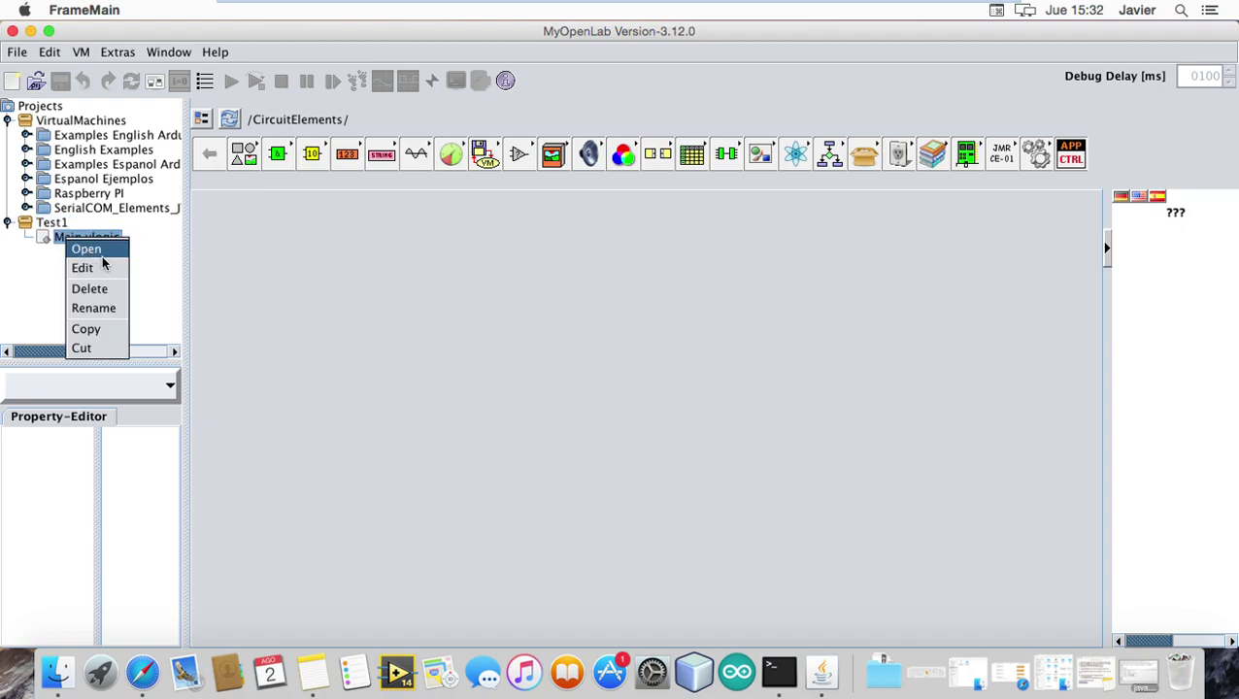
left_click(103, 263)
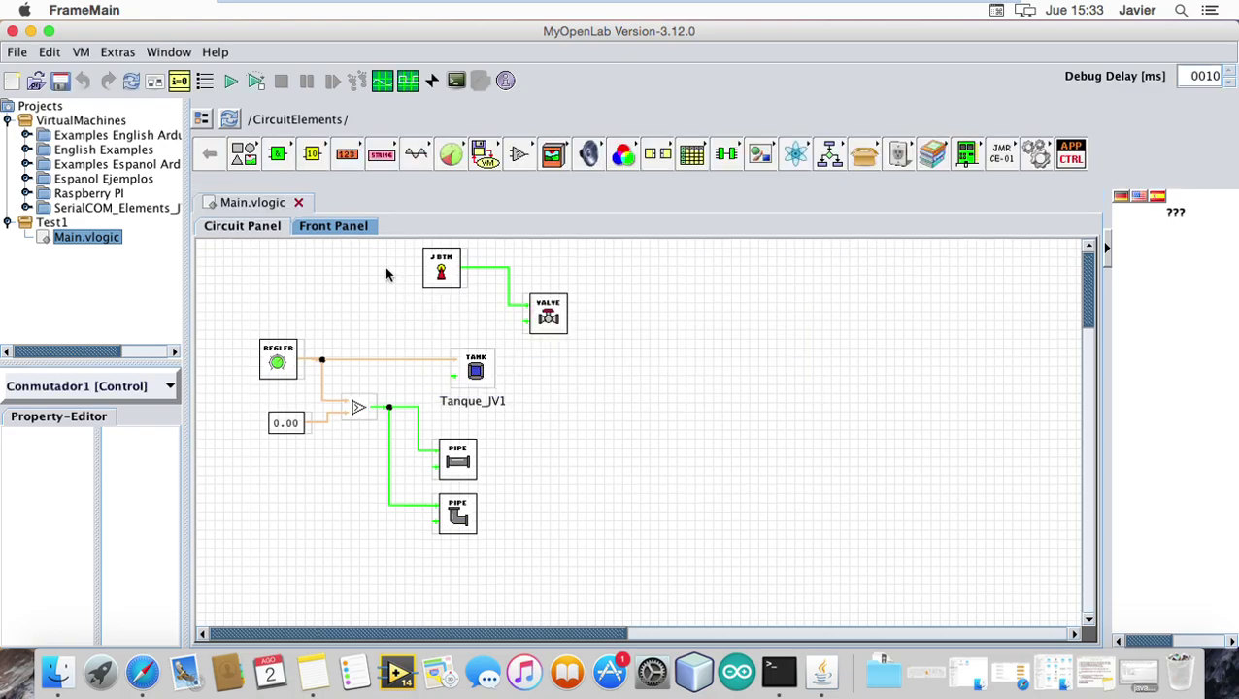
Run the Test1 front panel, turn the knob to about 22, toggle the valve, then stop
left_click(347, 233)
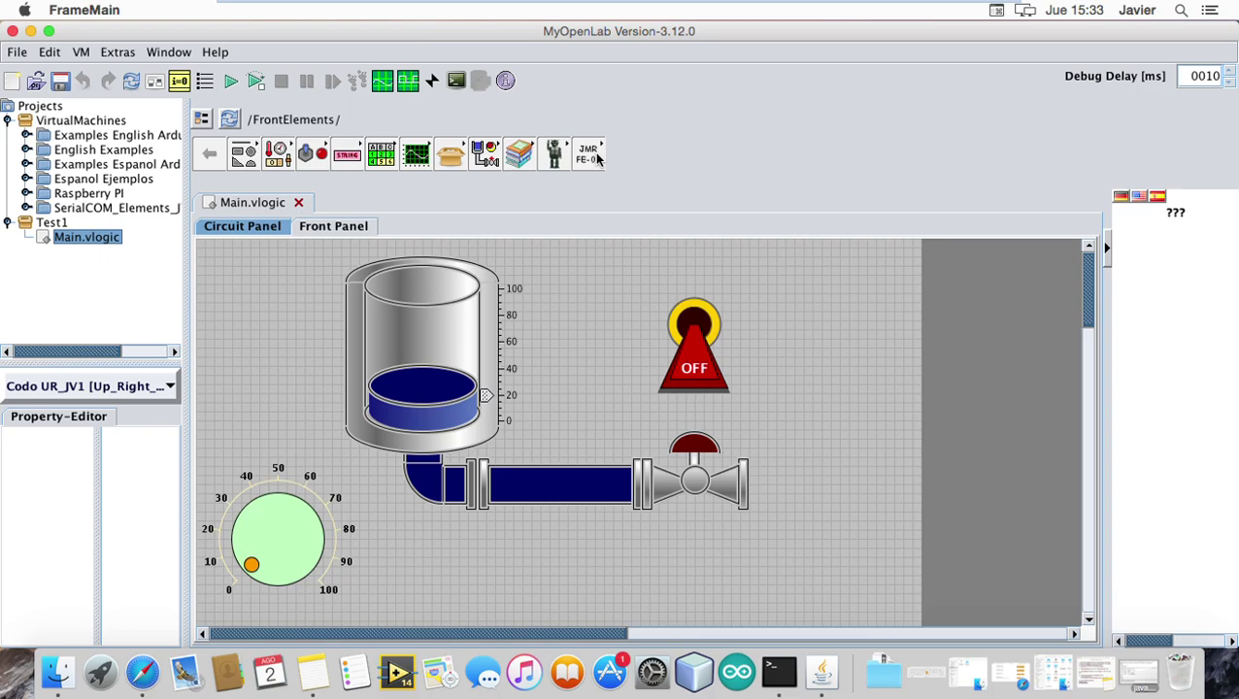
left_click(234, 83)
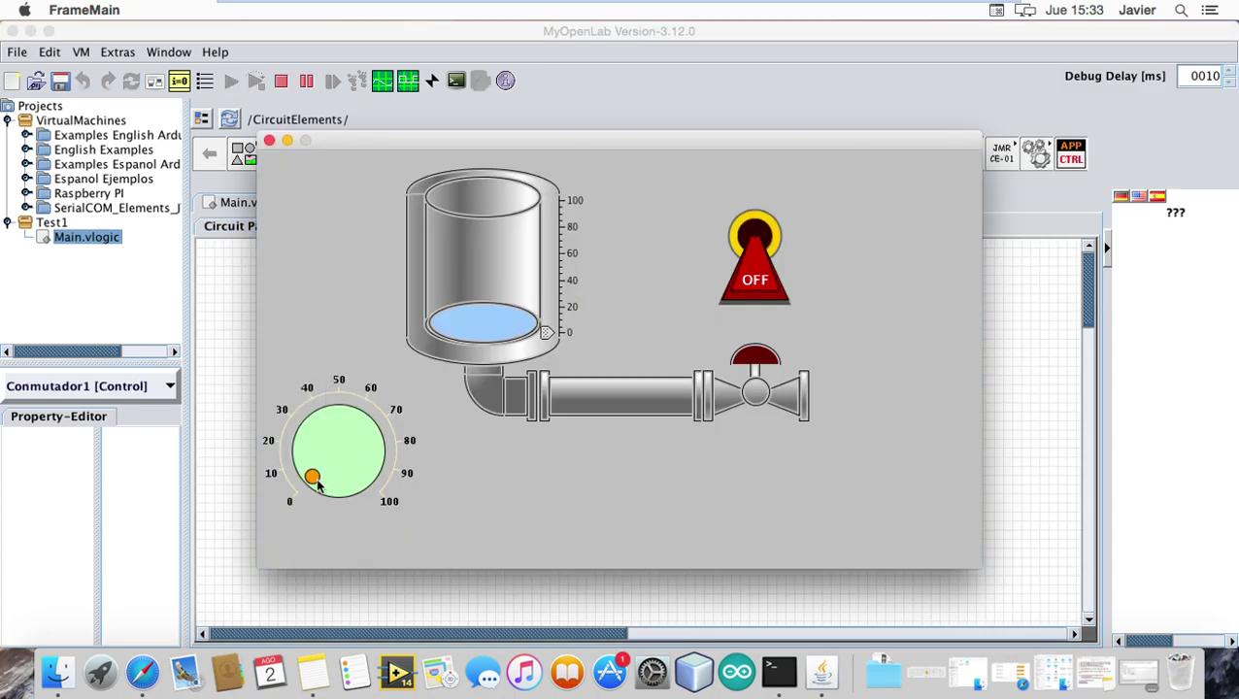
left_click_drag(312, 482, 364, 428)
left_click(768, 294)
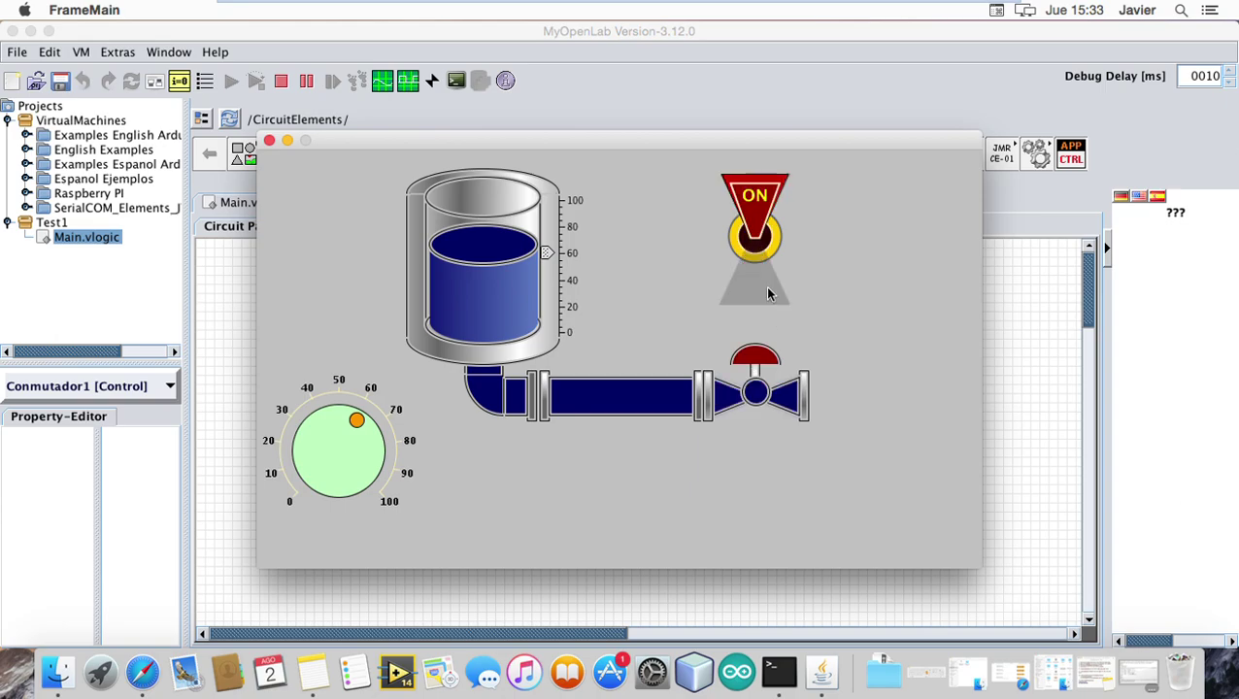
left_click_drag(358, 483, 336, 416)
left_click(764, 212)
left_click(269, 140)
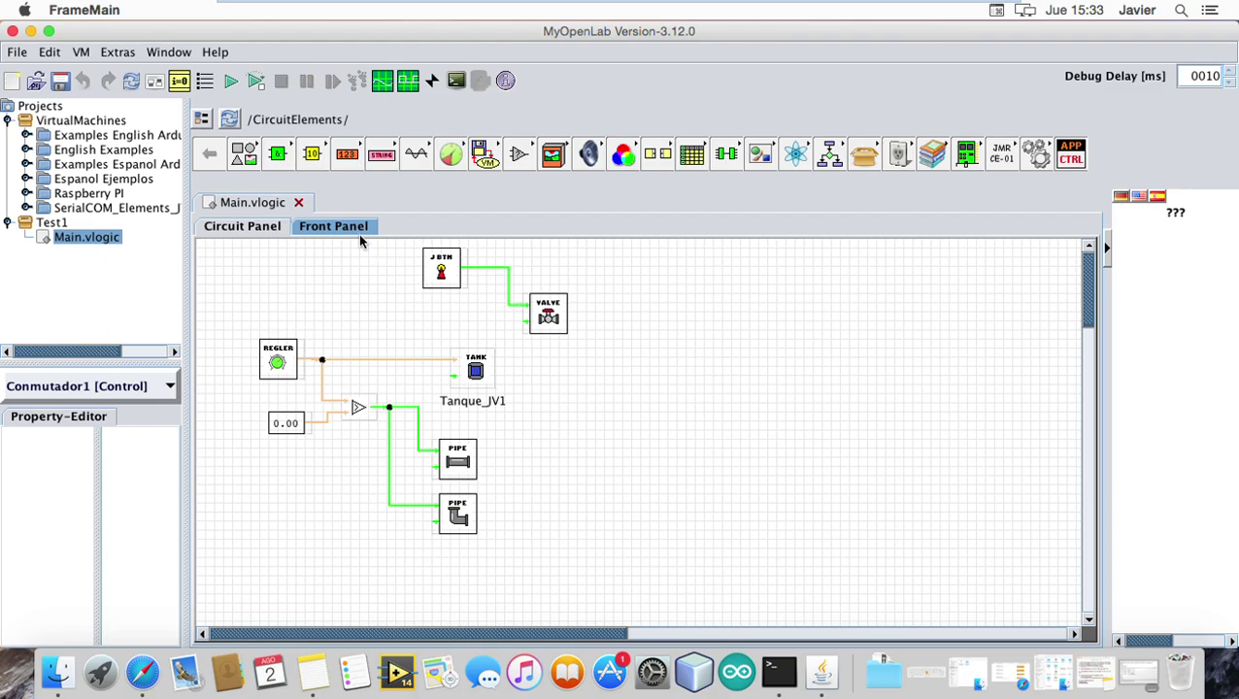
Check the front panel and circuit views again, then close the Main.vlogic tab
left_click(356, 231)
left_click(257, 232)
left_click(299, 203)
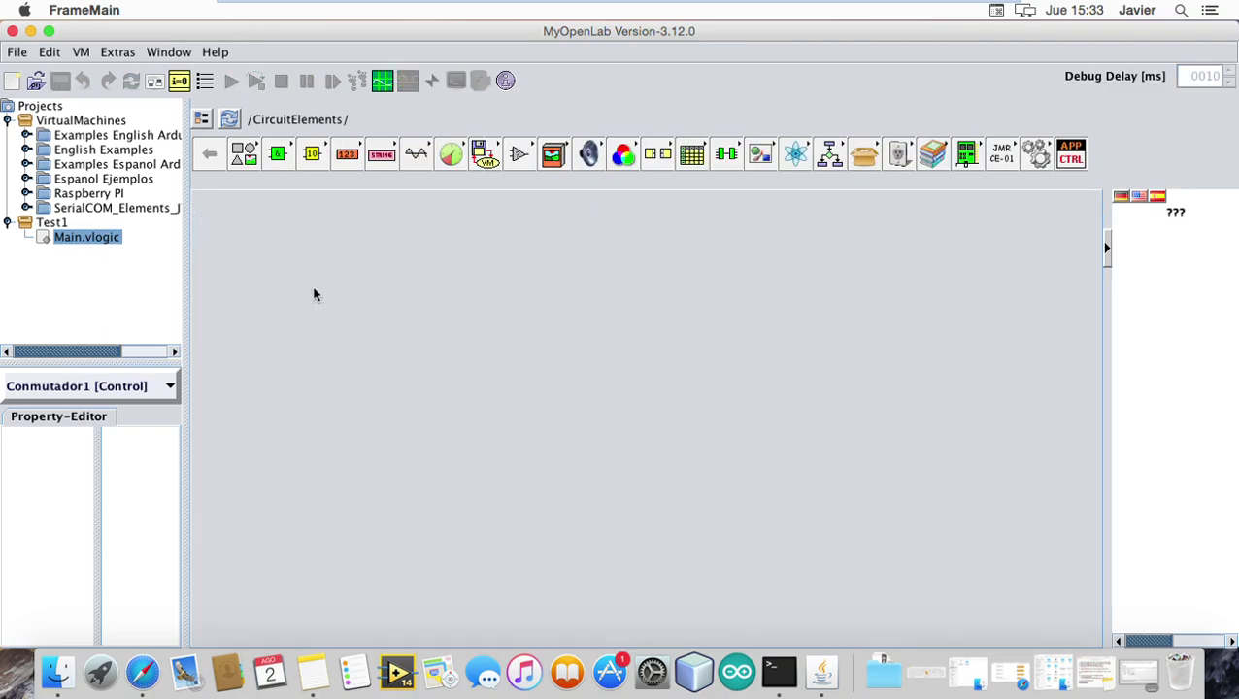
Open the Blink1.vlogic example from the English Arduino examples, then close MyOpenLab via File
left_click(77, 209)
double_click(111, 168)
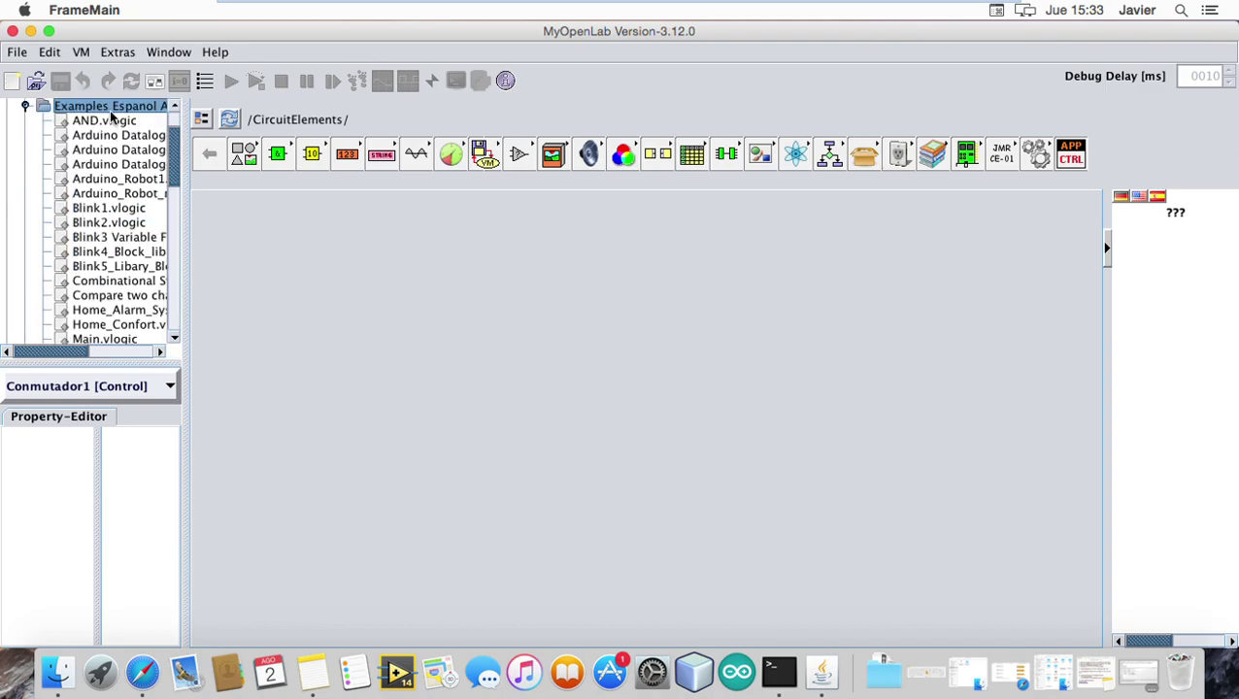
double_click(111, 109)
double_click(108, 138)
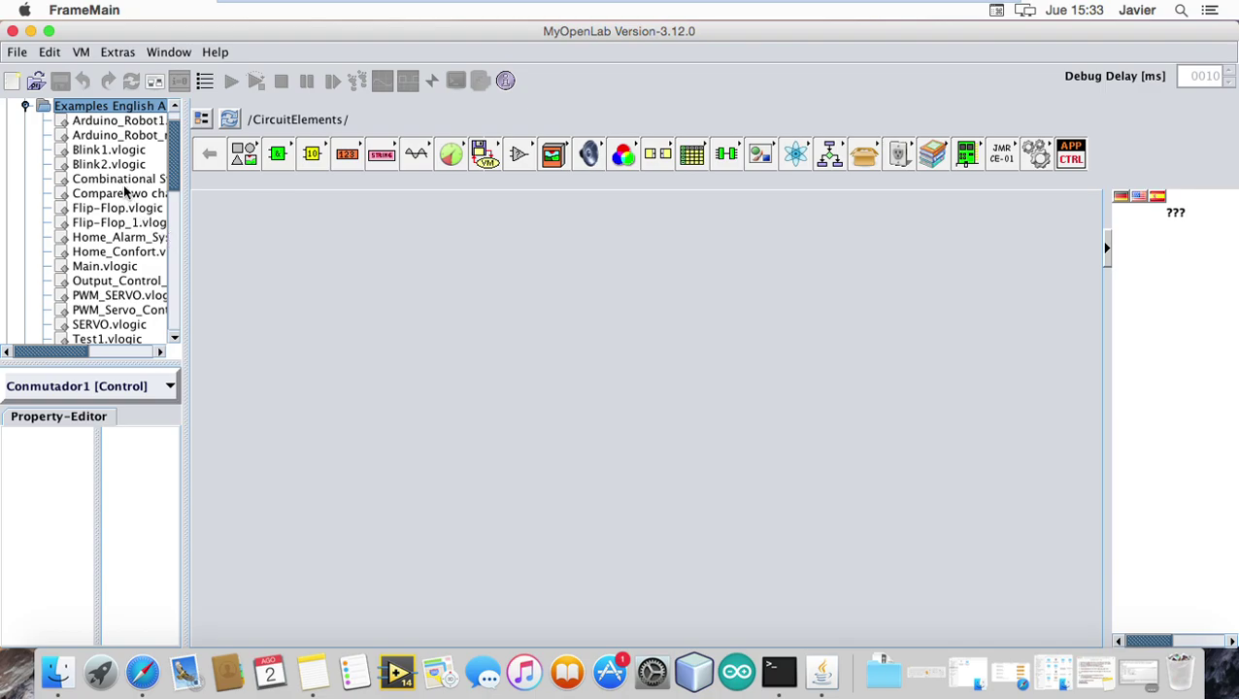
double_click(101, 151)
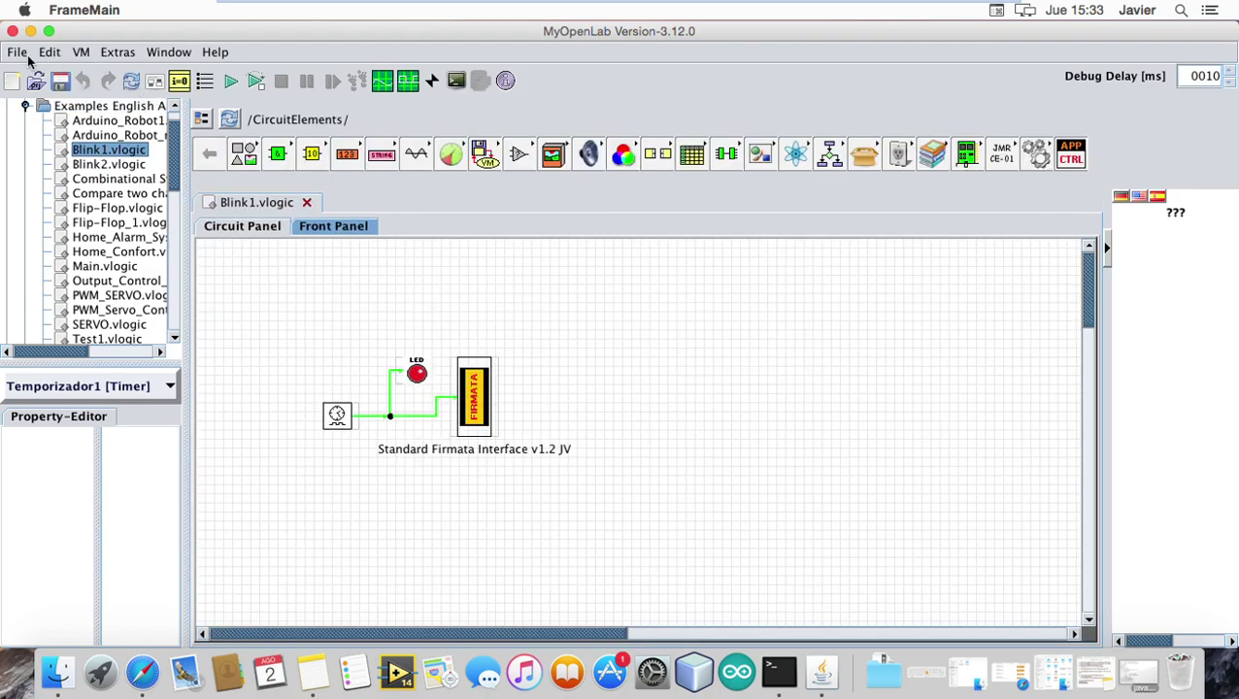
left_click(19, 53)
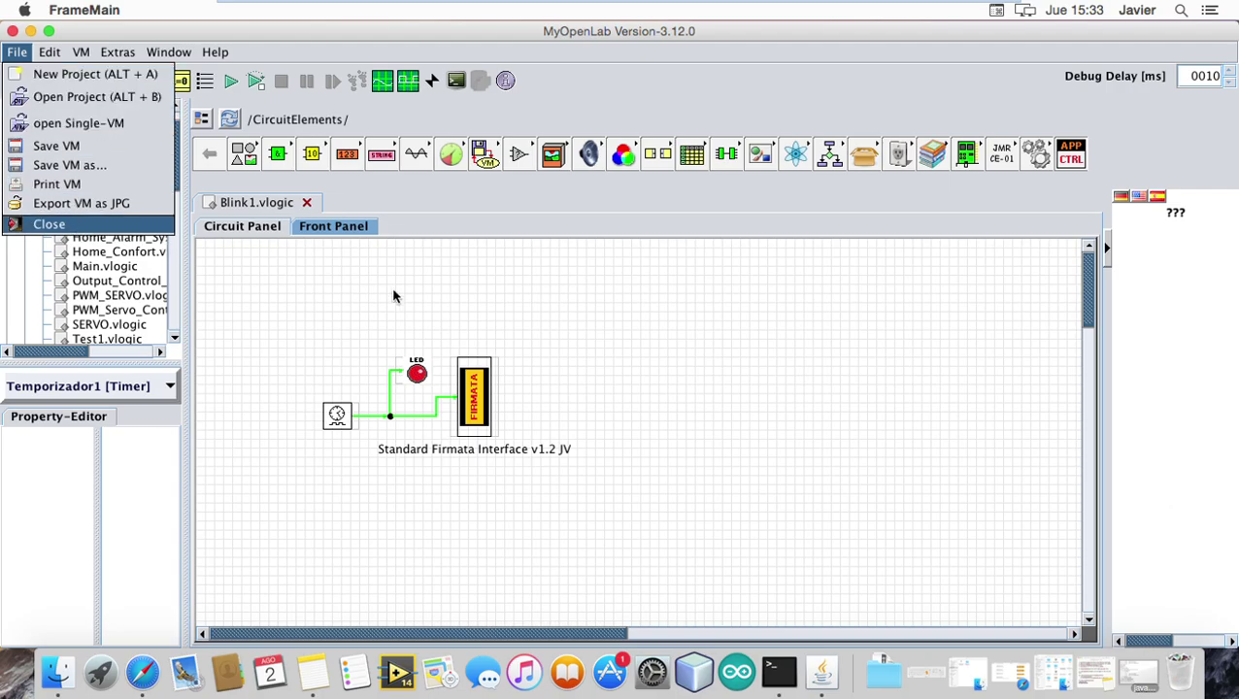